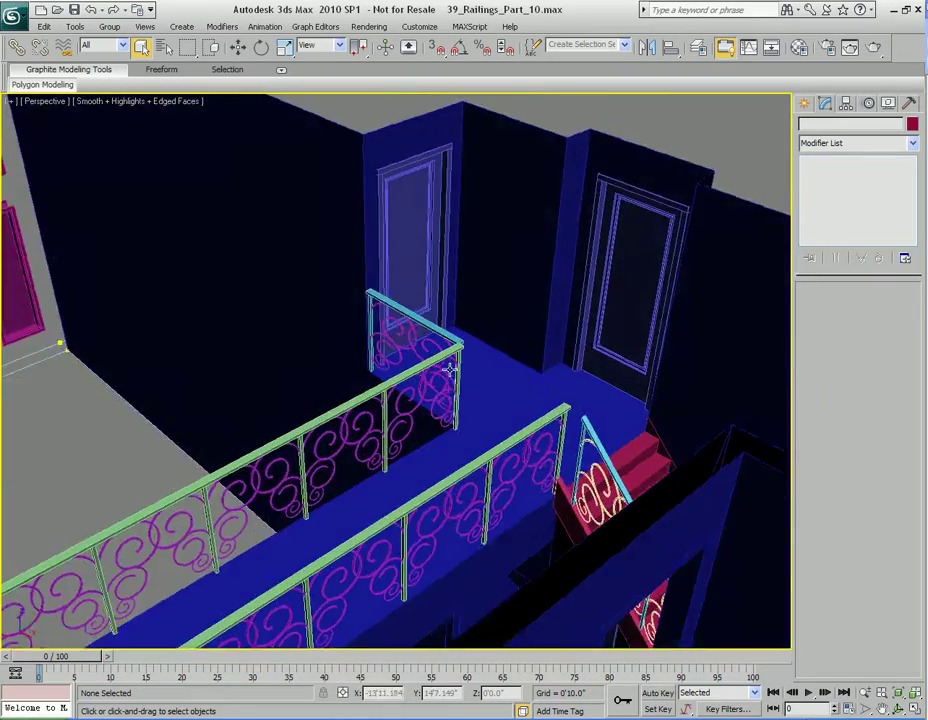
Step: Select both railings at the balcony corner, the opposite green railing and the blue stair railing, and isolate all four
scroll(582, 373, "up", 5)
middle_click_drag(329, 331, 350, 312, "alt")
middle_click_drag(350, 312, 406, 393)
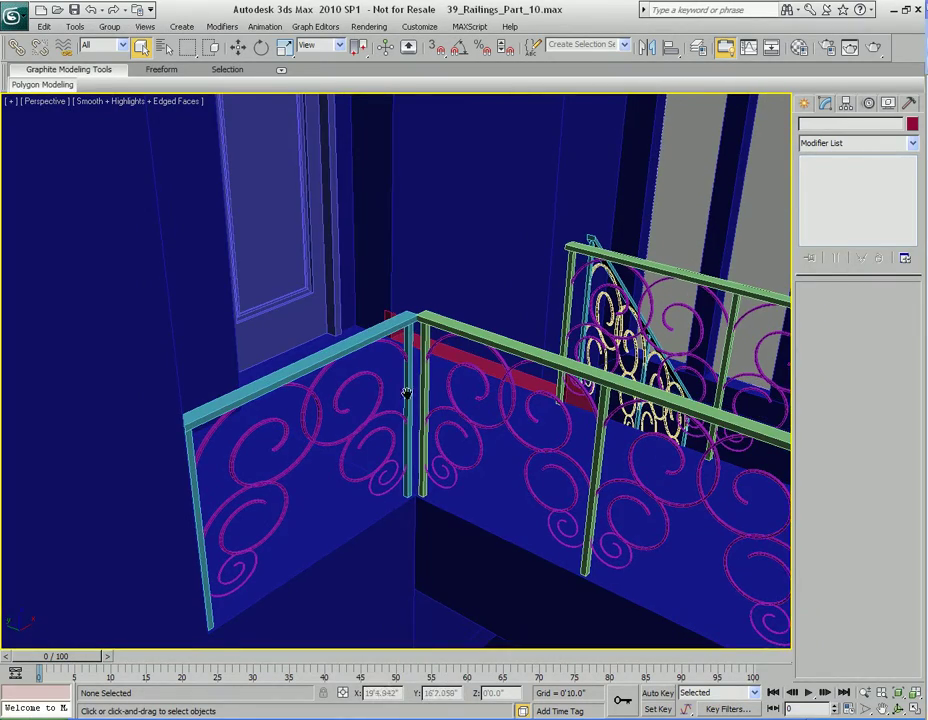
left_click(406, 320)
left_click(438, 318, "ctrl")
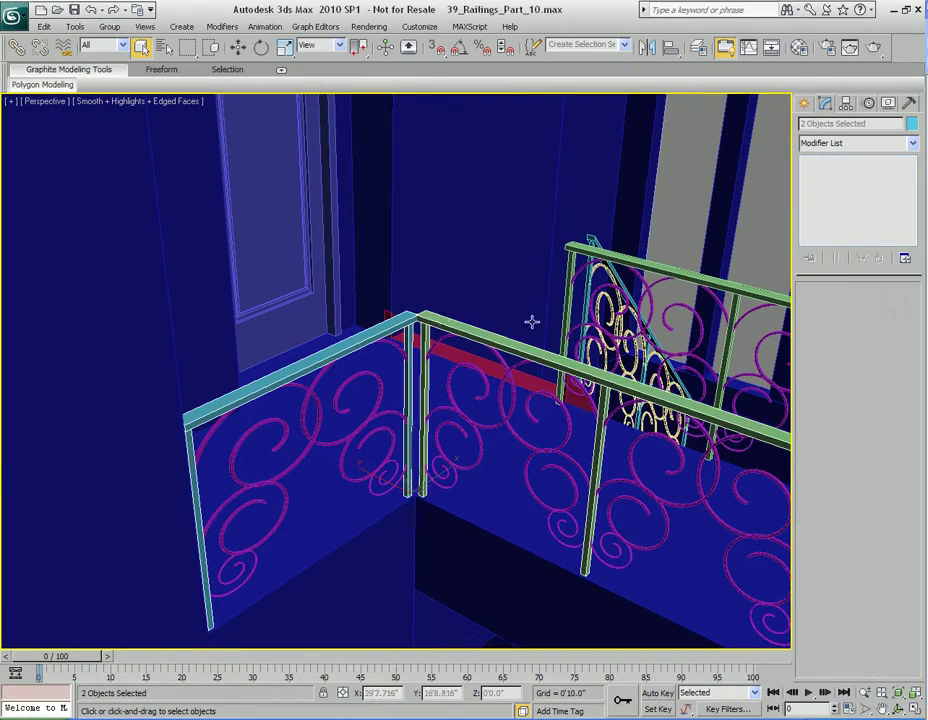
middle_click_drag(624, 311, 427, 378)
left_click(435, 300, "ctrl")
middle_click_drag(672, 352, 303, 334, "alt")
scroll(555, 352, "up", 3)
left_click(474, 412, "ctrl")
middle_click_drag(474, 412, 475, 392, "alt")
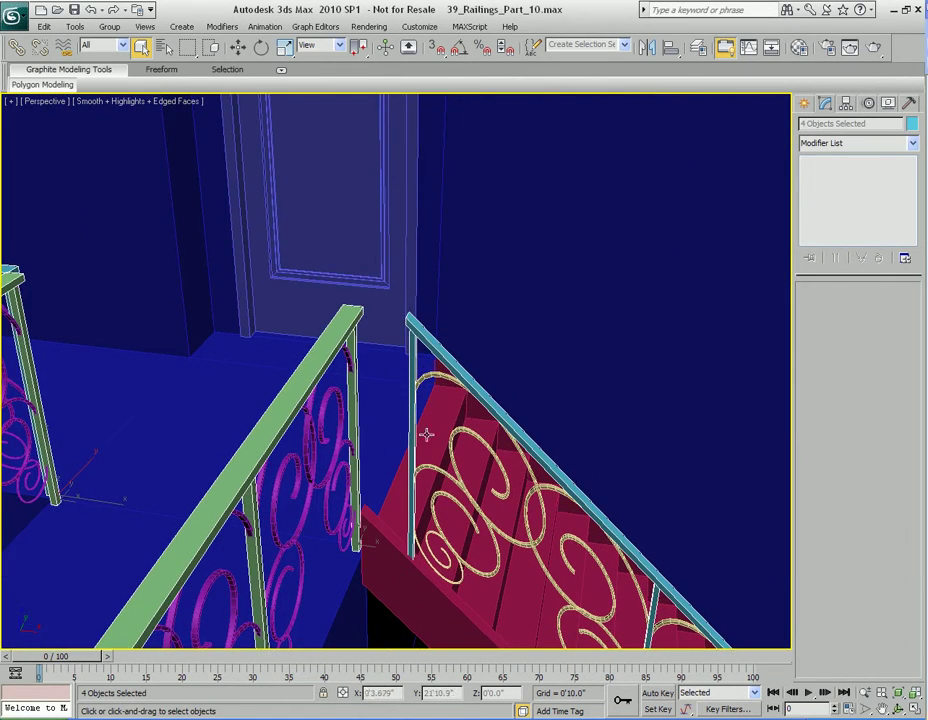
middle_click_drag(219, 280, 509, 356, "alt")
key("alt+q")
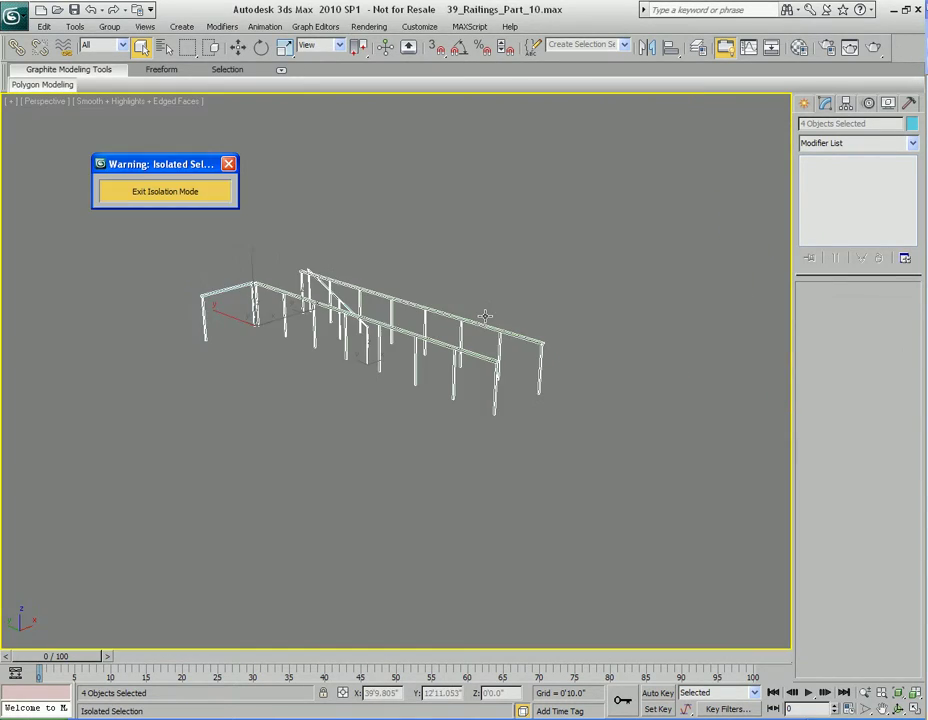
Step: Examine how the blue and green handrails meet at the corner, and inspect the modifier stacks of both railings
middle_click_drag(494, 443, 451, 428, "alt")
scroll(451, 428, "up", 4)
middle_click_drag(390, 465, 505, 434)
middle_click_drag(700, 290, 301, 441)
scroll(301, 441, "up", 3)
middle_click_drag(420, 348, 354, 427)
scroll(354, 427, "up", 3)
middle_click_drag(416, 449, 430, 422)
left_click(420, 346)
key("z")
middle_click_drag(429, 364, 468, 357, "alt")
scroll(414, 403, "up", 3)
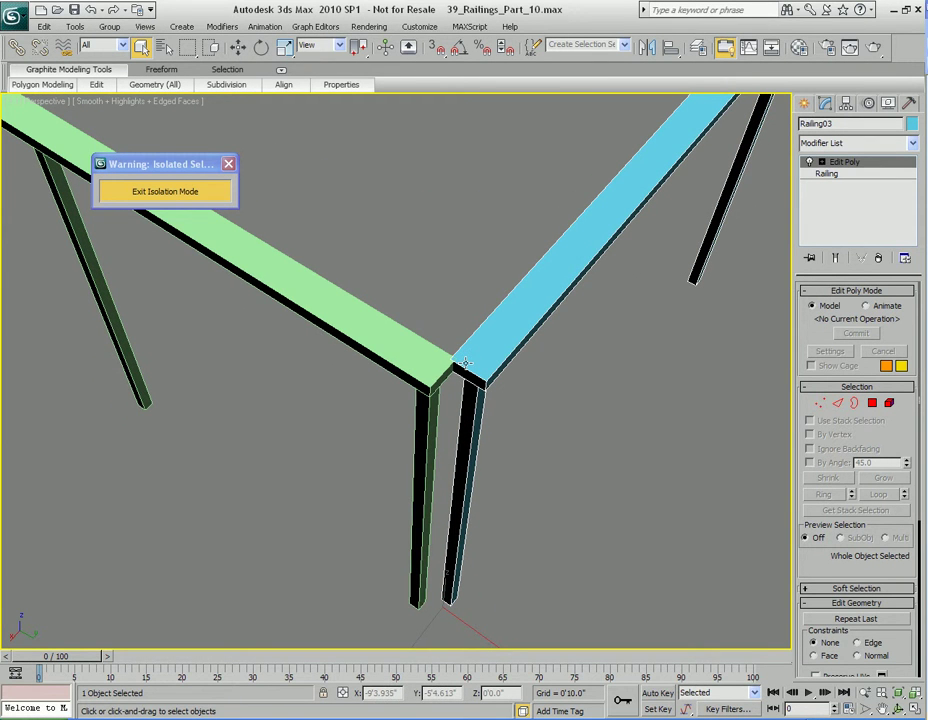
middle_click_drag(462, 432, 402, 408, "alt")
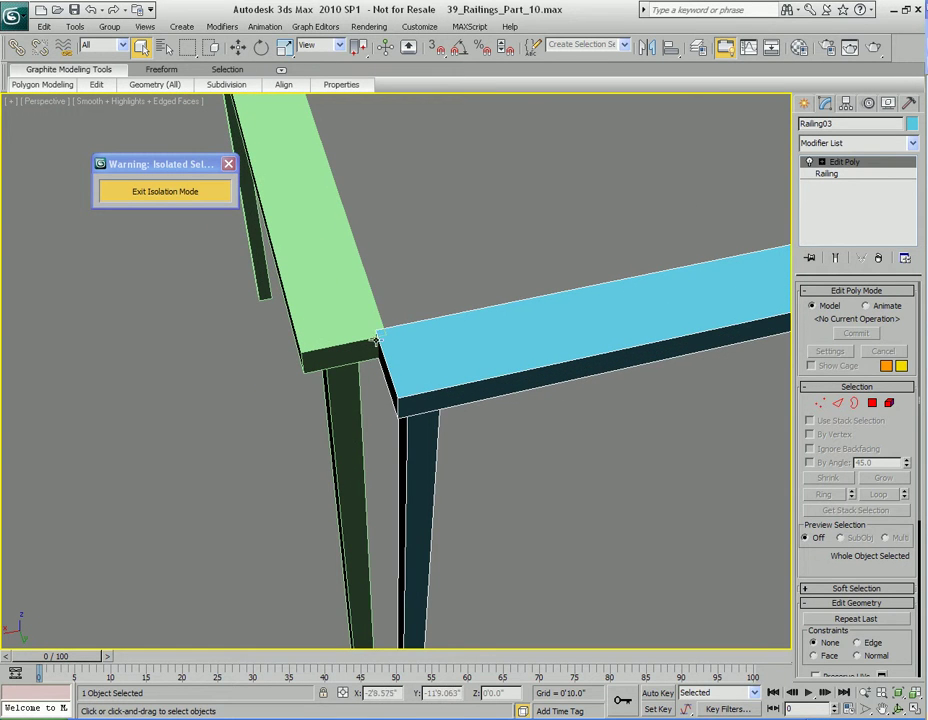
scroll(378, 341, "up", 5)
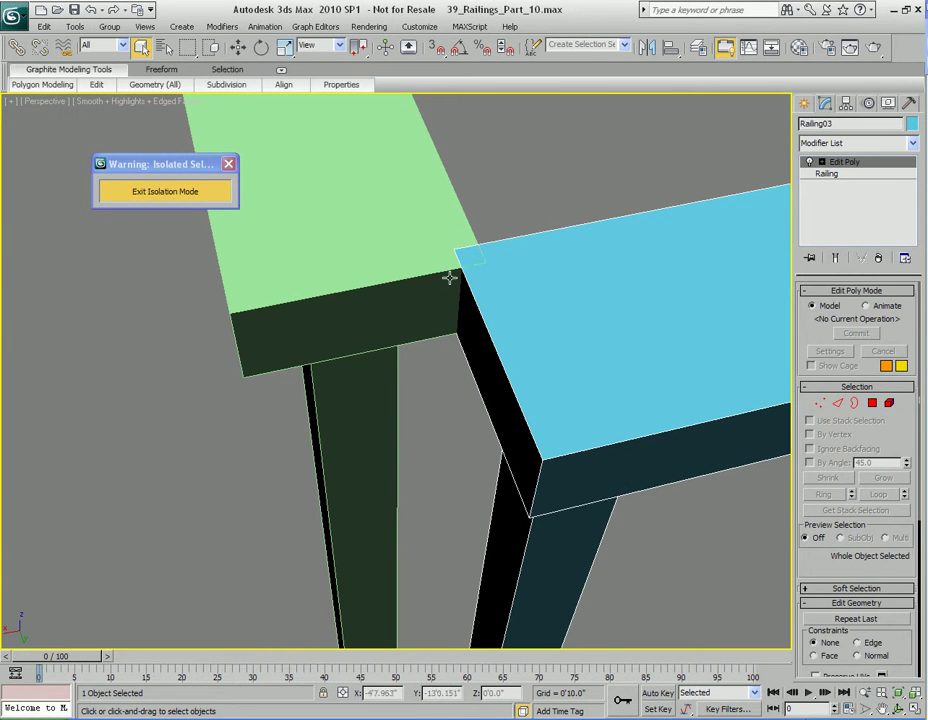
scroll(410, 284, "down", 5)
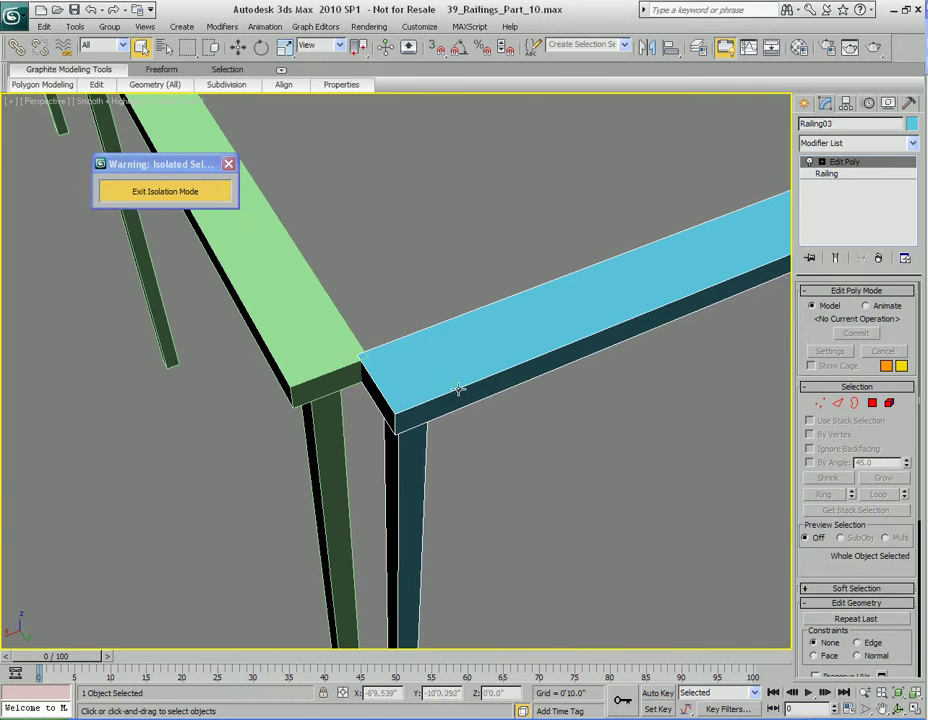
left_click(308, 330)
mouse_move(307, 345)
middle_mouse_down("alt")
mouse_move(362, 352)
mouse_move(336, 315)
middle_mouse_up("alt")
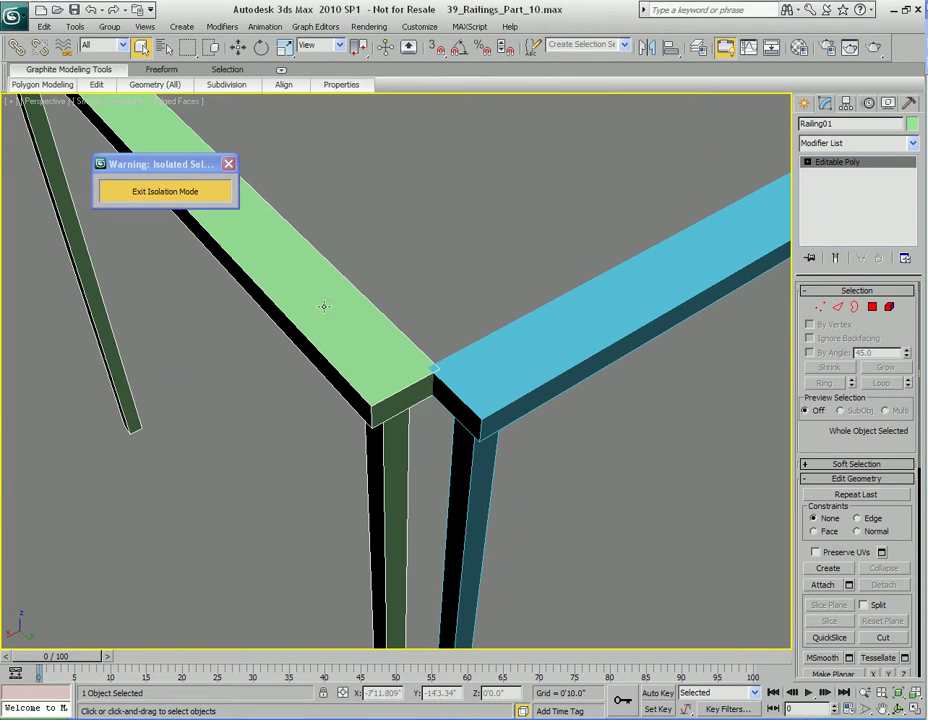
Step: Collapse the entire modifier stack of the blue corner railing, accepting the loss of its creation parameters
left_click(599, 333)
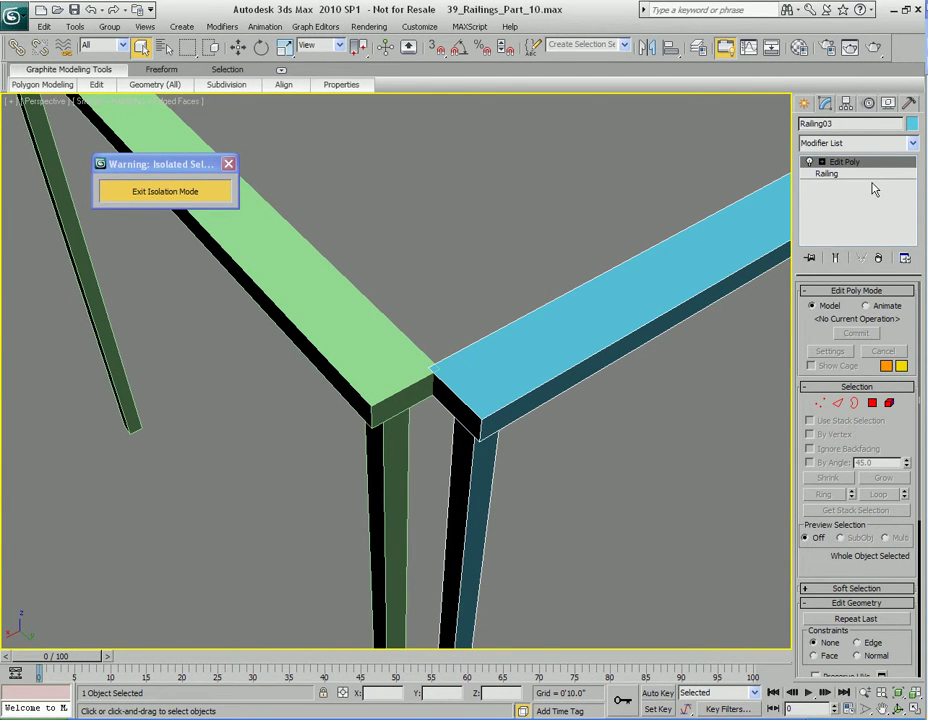
right_click(805, 200)
left_click(770, 318)
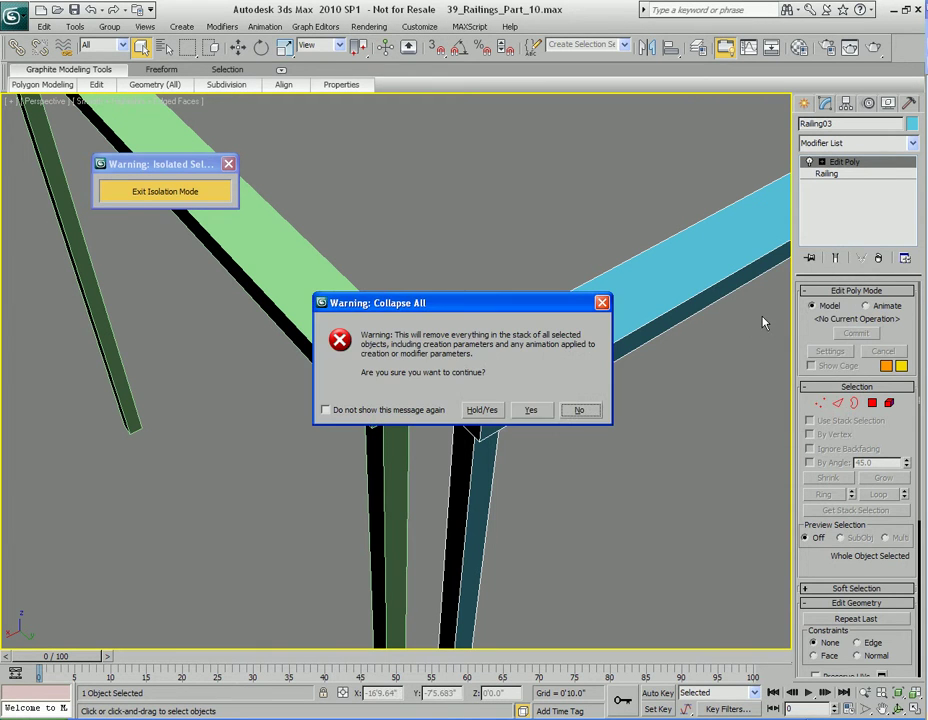
left_click(531, 411)
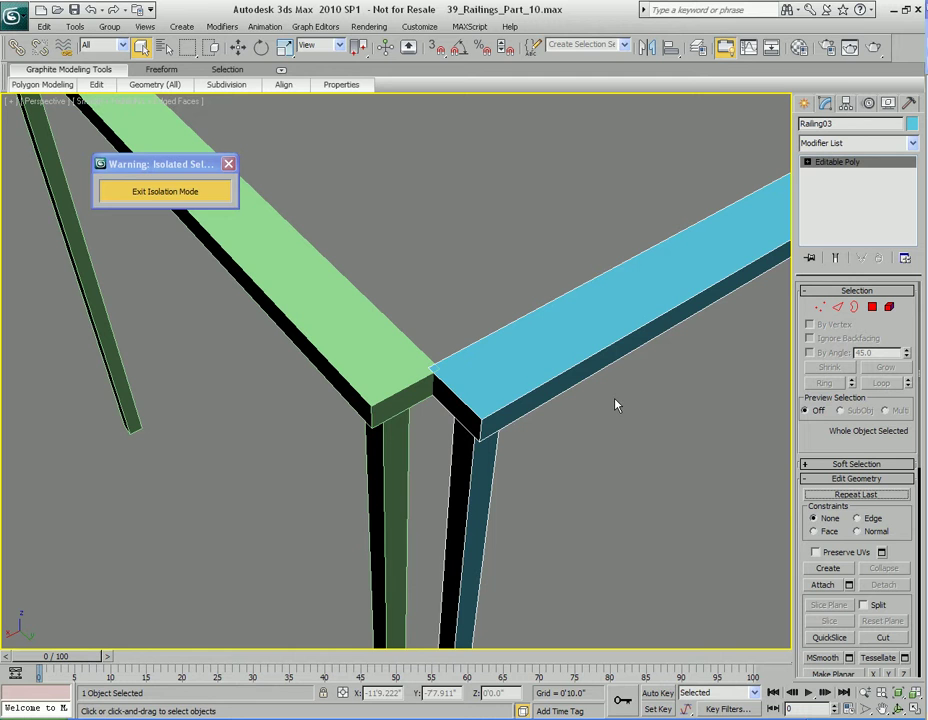
Step: With Ignore Backfacing enabled, move the blue handrail's end polygon at the corner by -0'0.5" along X, away from the green handrail
middle_click_drag(615, 399, 636, 351)
scroll(578, 340, "down", 3)
scroll(578, 347, "down", 2)
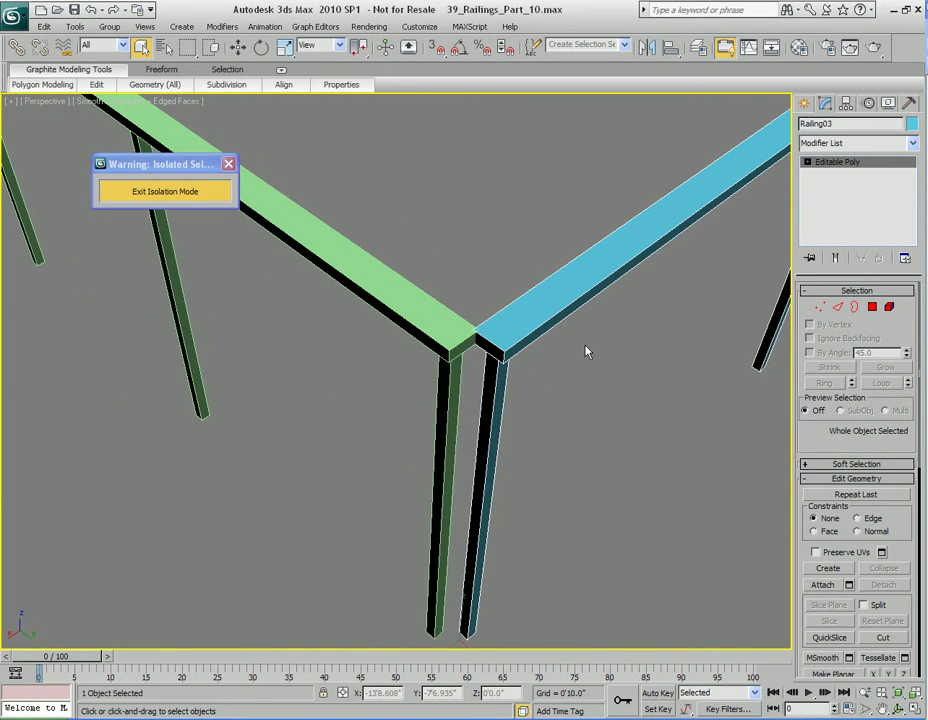
scroll(590, 344, "up", 4)
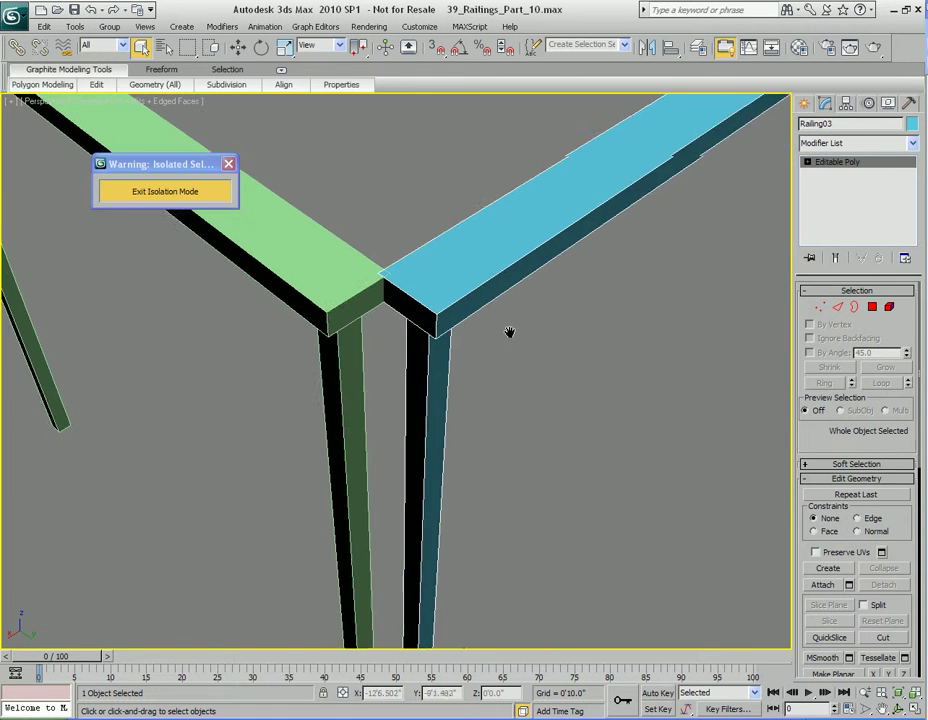
mouse_move(582, 358)
middle_mouse_down()
mouse_move(578, 375)
mouse_move(581, 367)
middle_mouse_up()
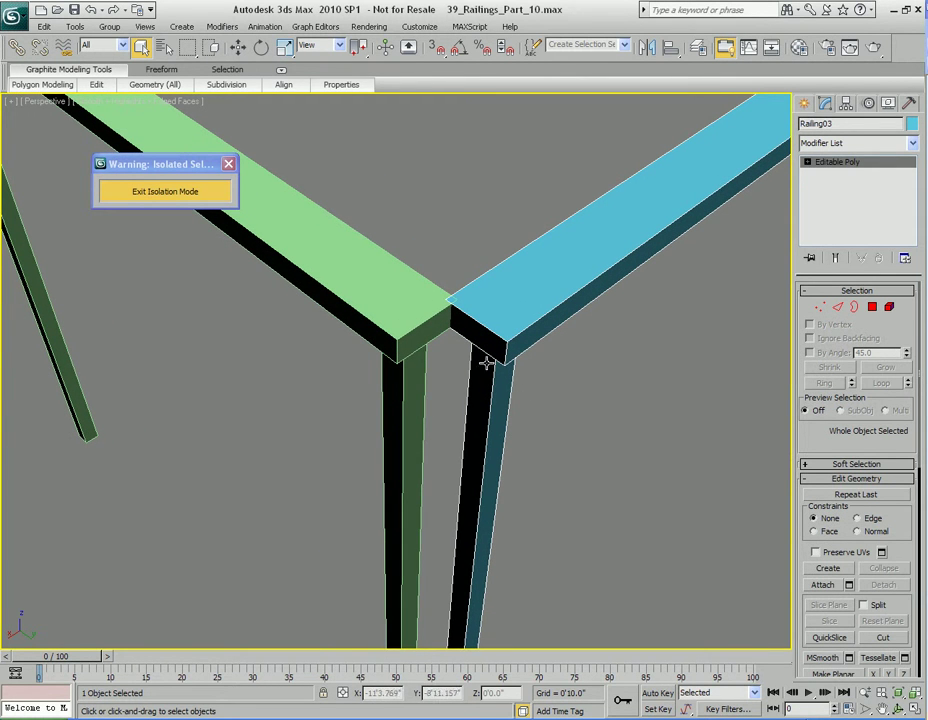
key("4")
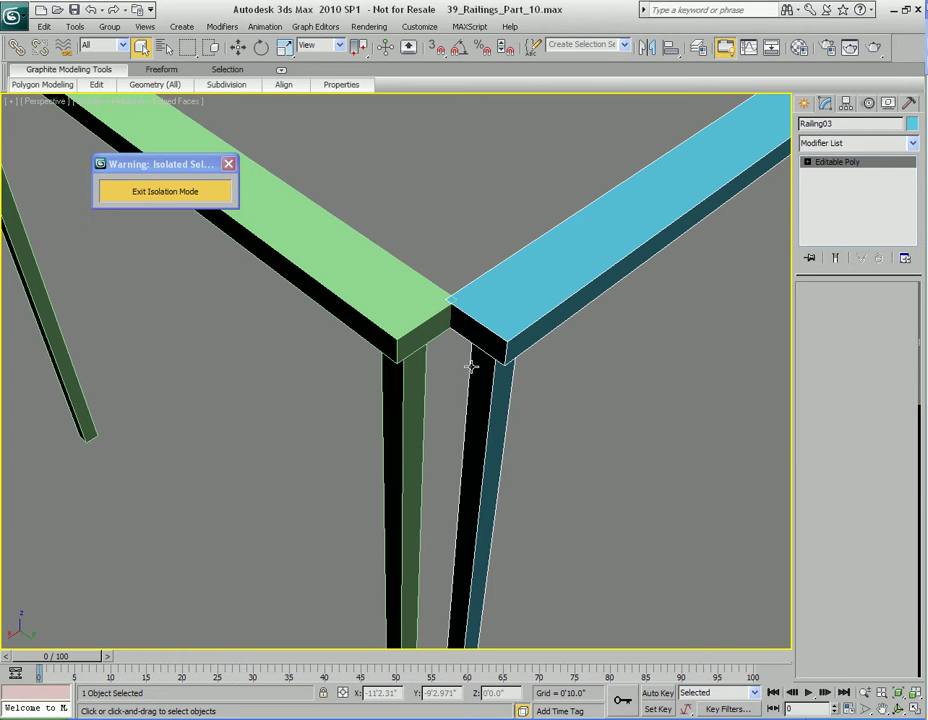
left_click(473, 334)
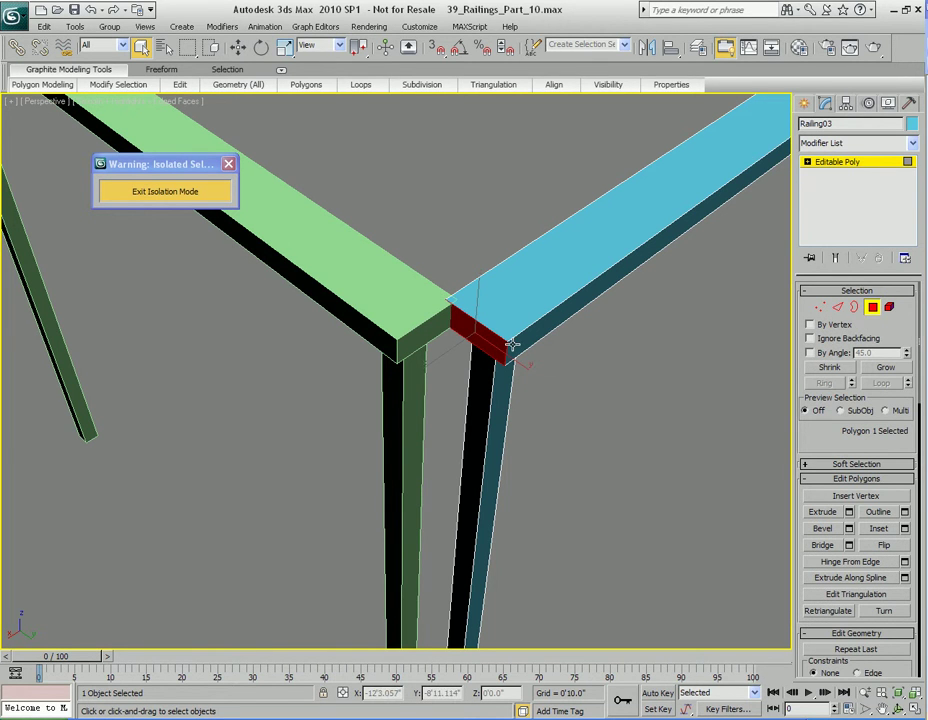
left_click(829, 339)
left_click(539, 389)
left_click(491, 342)
key("w")
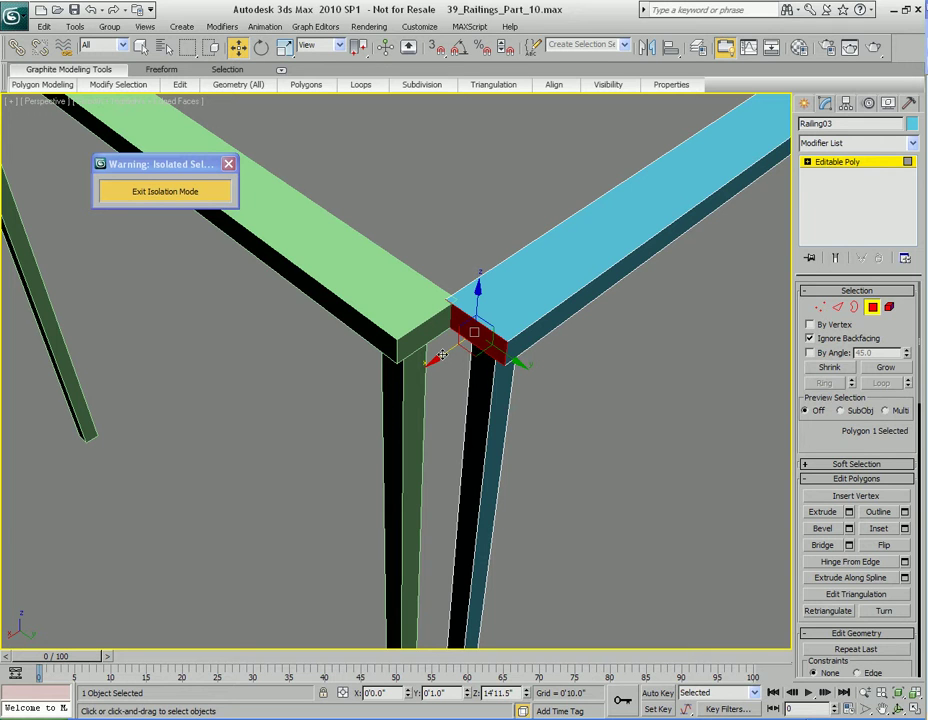
left_click_drag(442, 355, 449, 347)
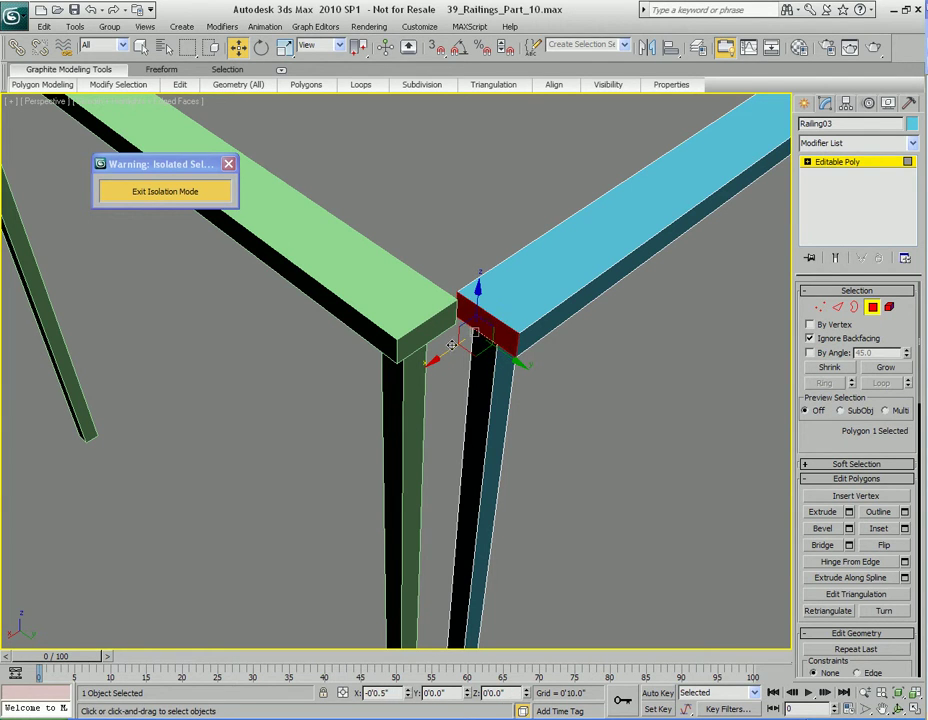
Step: Switch from the blue railing to the adjoining green one and select the handrail's long side polygon facing the blue railing
mouse_move(476, 380)
middle_mouse_down("alt")
mouse_move(597, 352)
mouse_move(578, 365)
mouse_move(410, 356)
mouse_move(513, 346)
mouse_move(481, 350)
mouse_move(464, 368)
middle_mouse_up("alt")
key("q")
key("4")
left_click(450, 301)
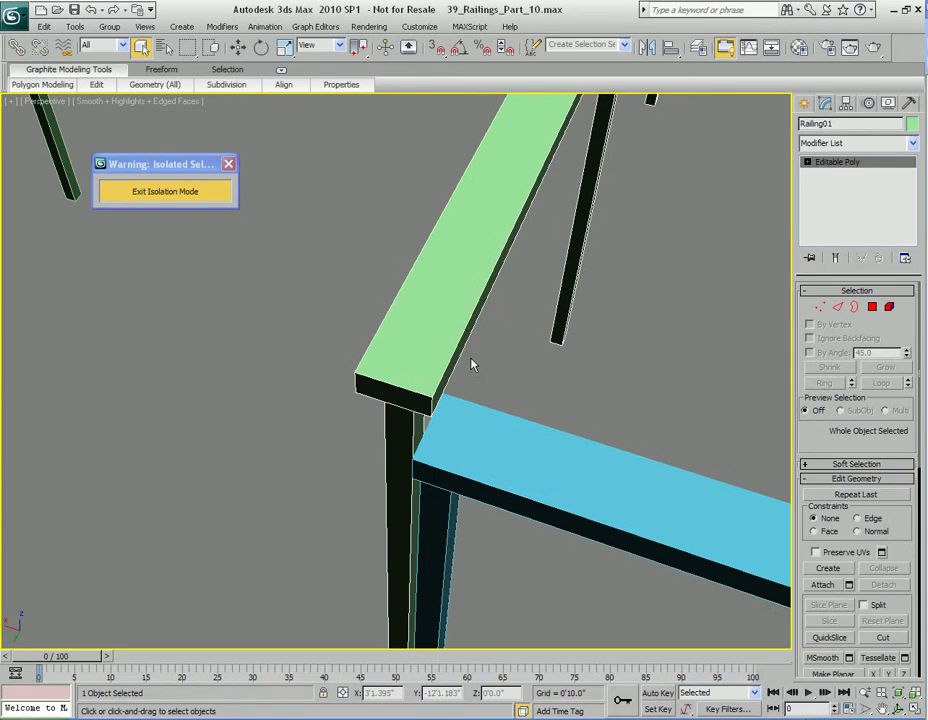
key("4")
key("w")
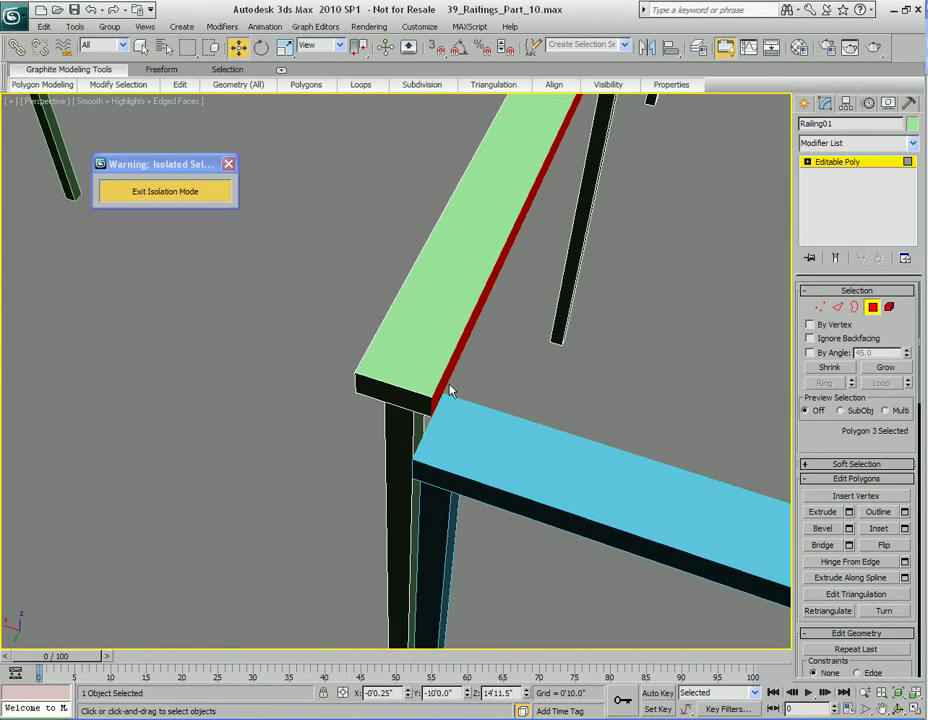
middle_click_drag(479, 404, 428, 280, "alt")
middle_click_drag(472, 204, 534, 290)
Step: Turn on angle snap and copy the selected side polygon's absolute X value from the Move Transform Type-In
key("a")
key("z")
scroll(536, 292, "up", 4)
middle_click_drag(559, 356, 495, 353, "alt")
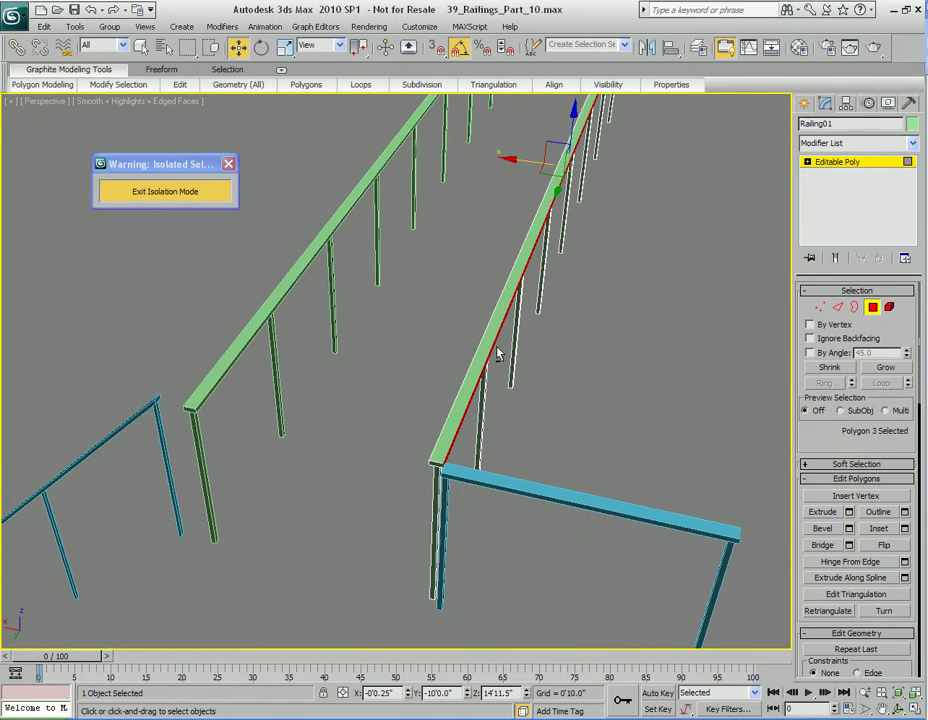
middle_click_drag(530, 265, 521, 292, "alt")
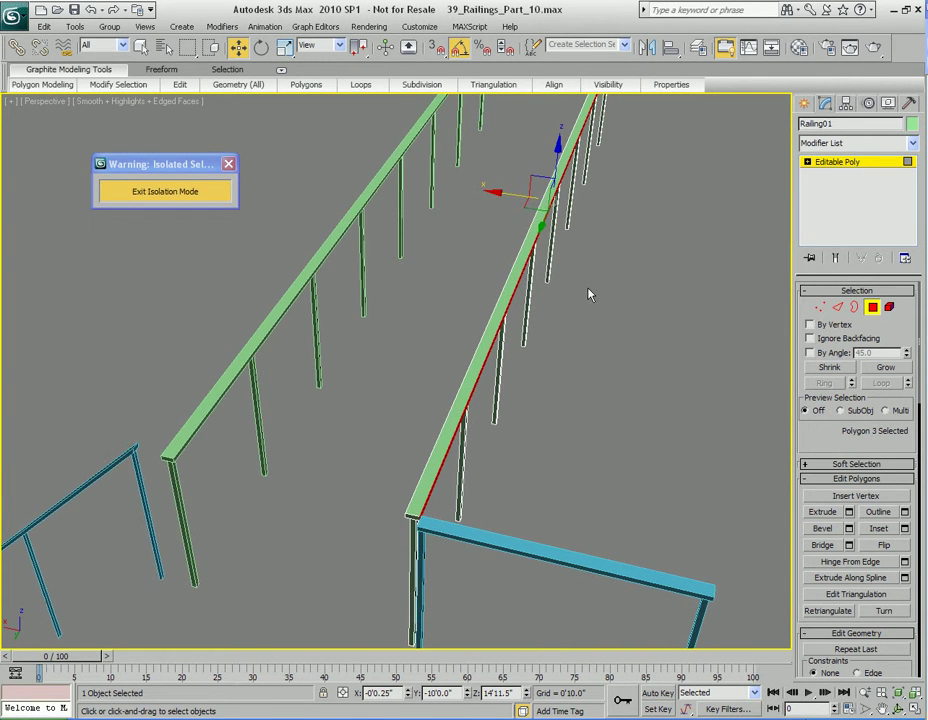
key("F12")
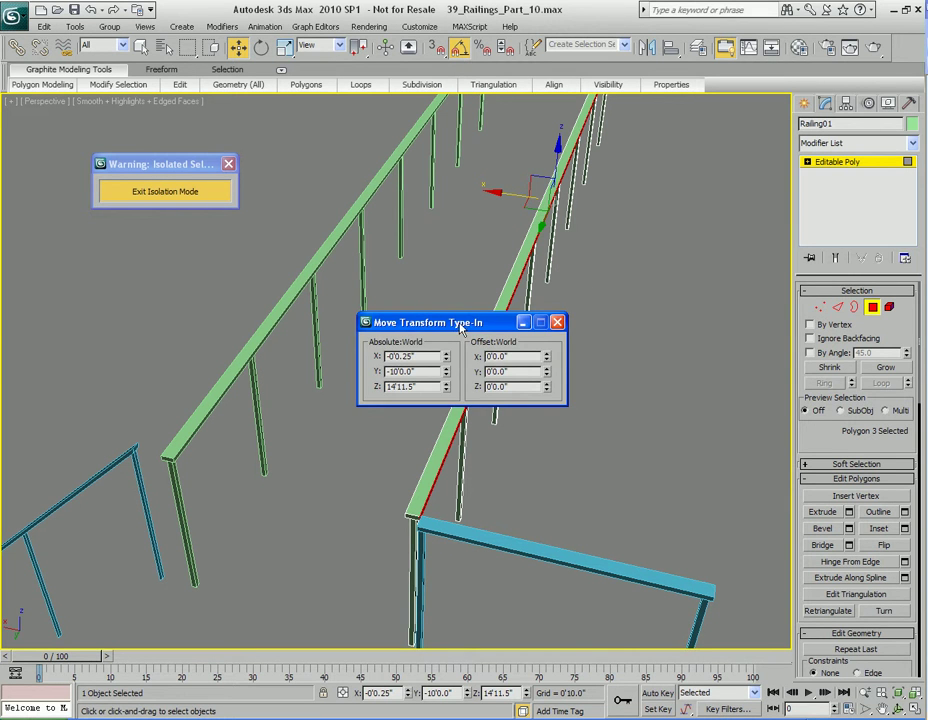
left_click_drag(460, 324, 707, 272)
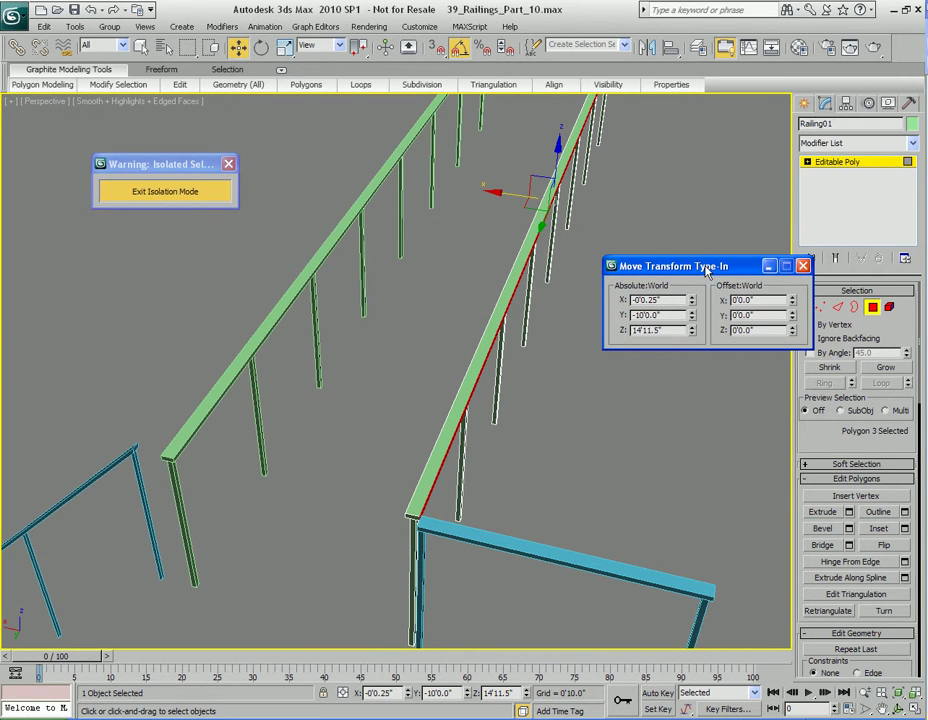
double_click(660, 299)
Step: Select the blue handrail's end polygon at the corner and set its absolute X position to -0'0.25"
middle_click_drag(488, 503, 501, 381)
scroll(512, 391, "up", 3)
key("q")
key("4")
left_click(552, 376)
key("z")
key("4")
key("z")
scroll(443, 338, "down", 1)
middle_click_drag(425, 325, 483, 348)
scroll(457, 388, "down", 1)
key("w")
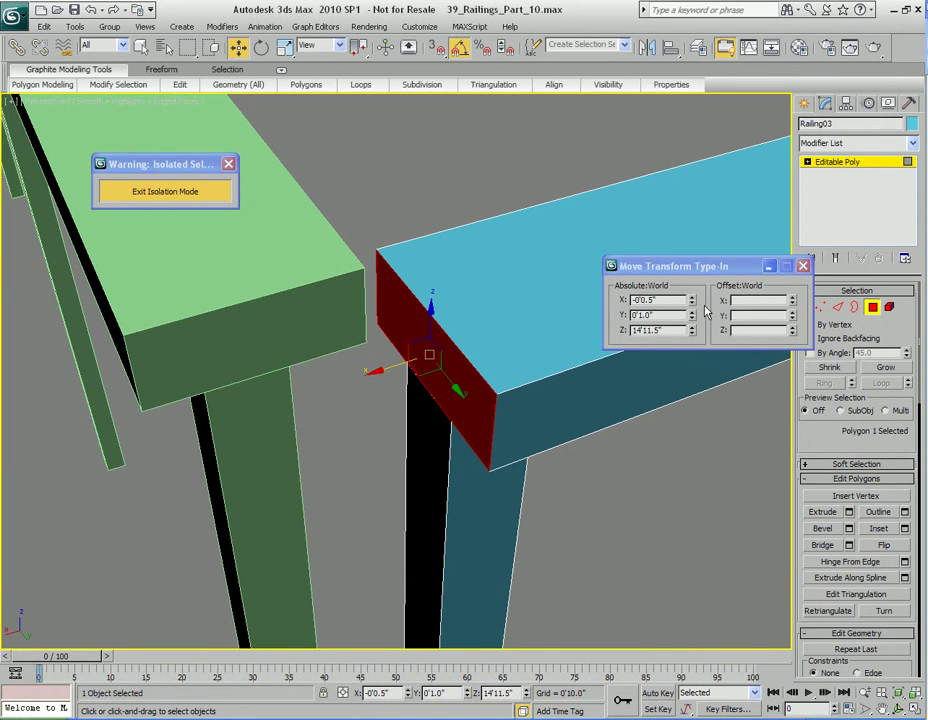
left_click(668, 302)
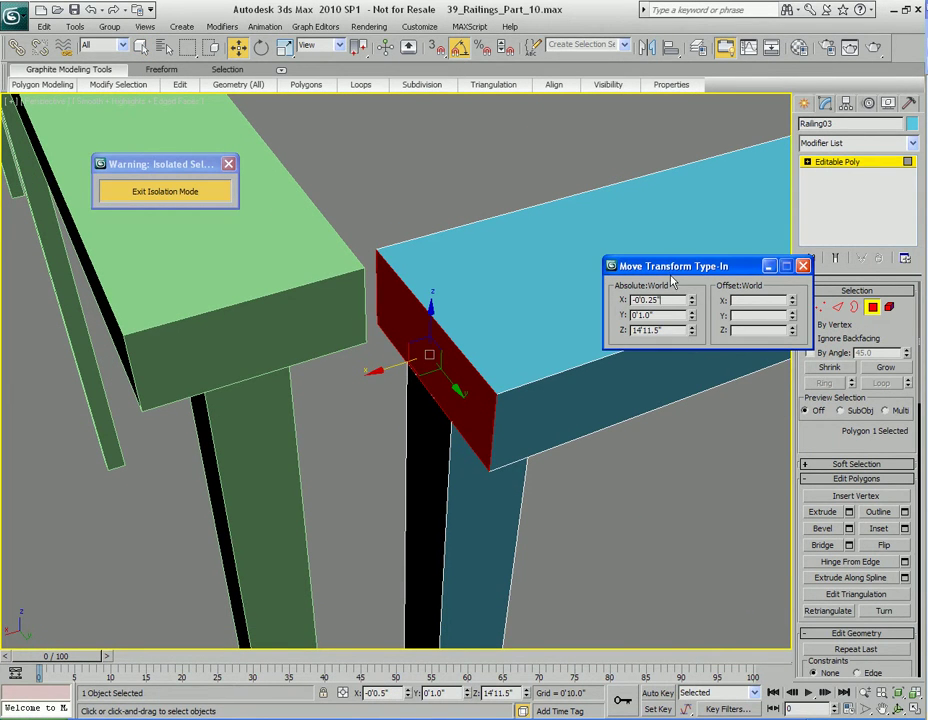
key("Return")
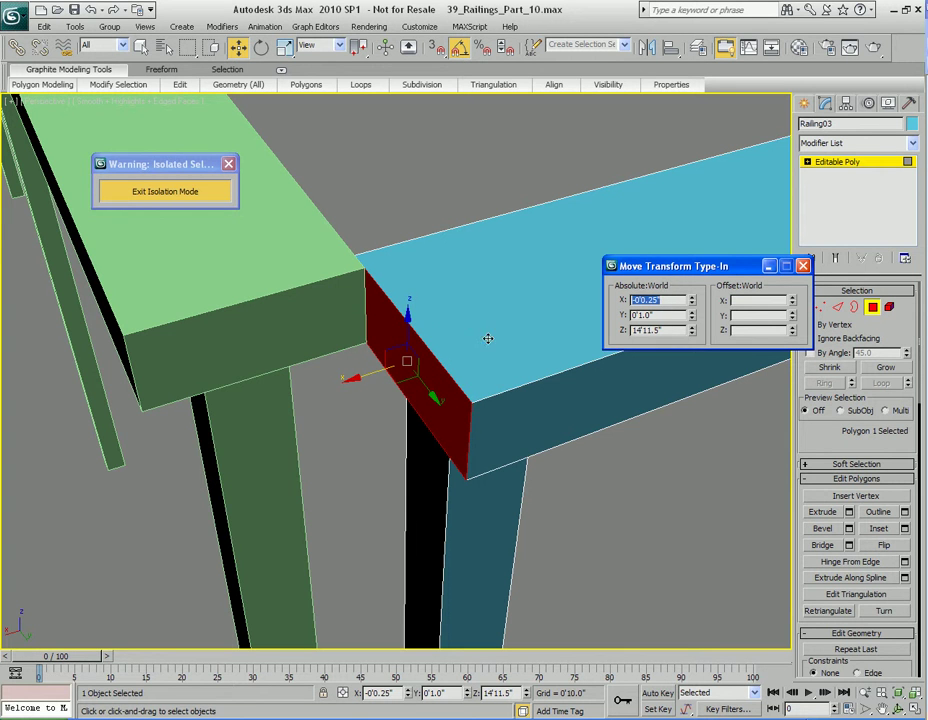
Step: Select the blue handrail's long side polygon nearest the green railing and copy its absolute Y value
middle_click_drag(325, 282, 382, 281, "alt")
left_click(312, 325)
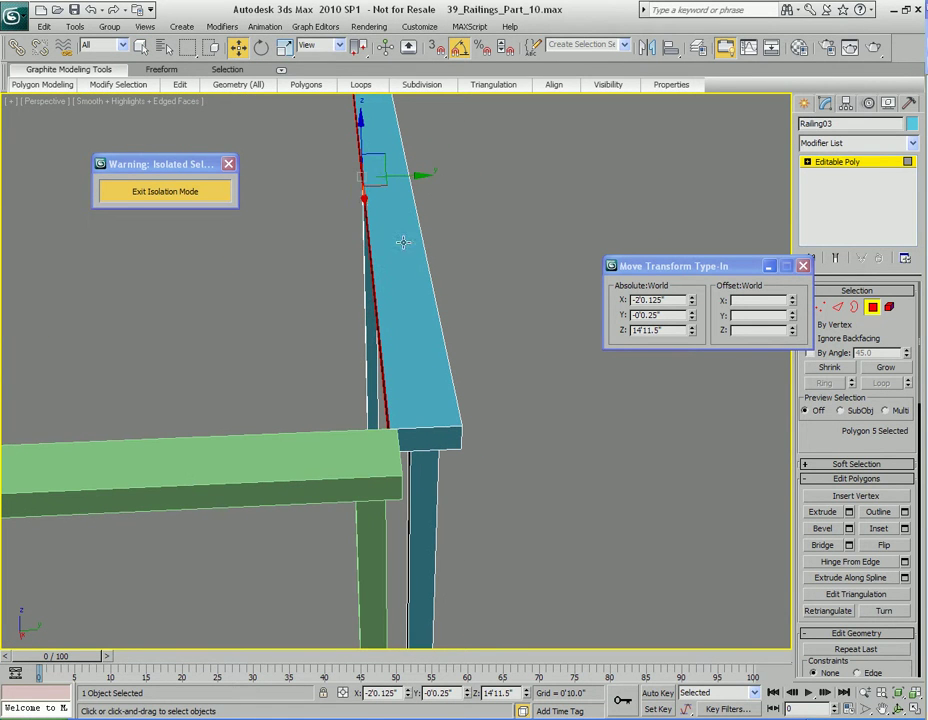
double_click(678, 315)
key("ctrl+c")
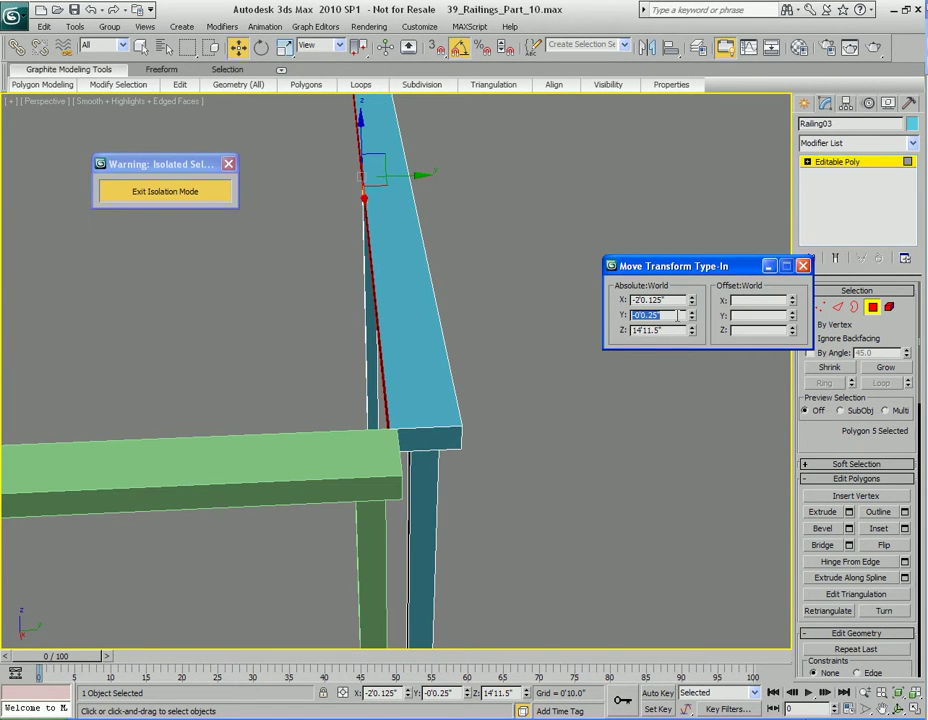
Step: Select the green handrail's end polygon at the corner and set its absolute Y position to -0'0.25"
middle_click_drag(455, 525, 558, 434, "alt")
key("q")
left_click(385, 411)
key("4")
left_click(400, 408)
key("w")
double_click(671, 316)
key("ctrl+v")
key("Return")
Step: Examine up close how the two handrail ends meet at the corner, and clear the polygon selection
scroll(435, 431, "up", 6)
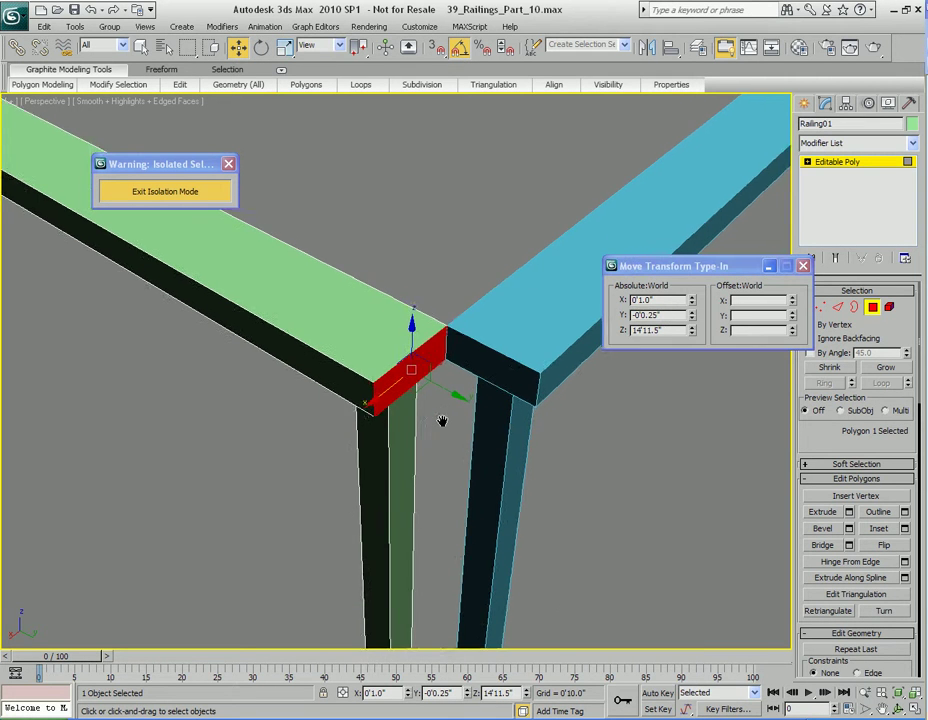
key("q")
scroll(456, 407, "up", 2)
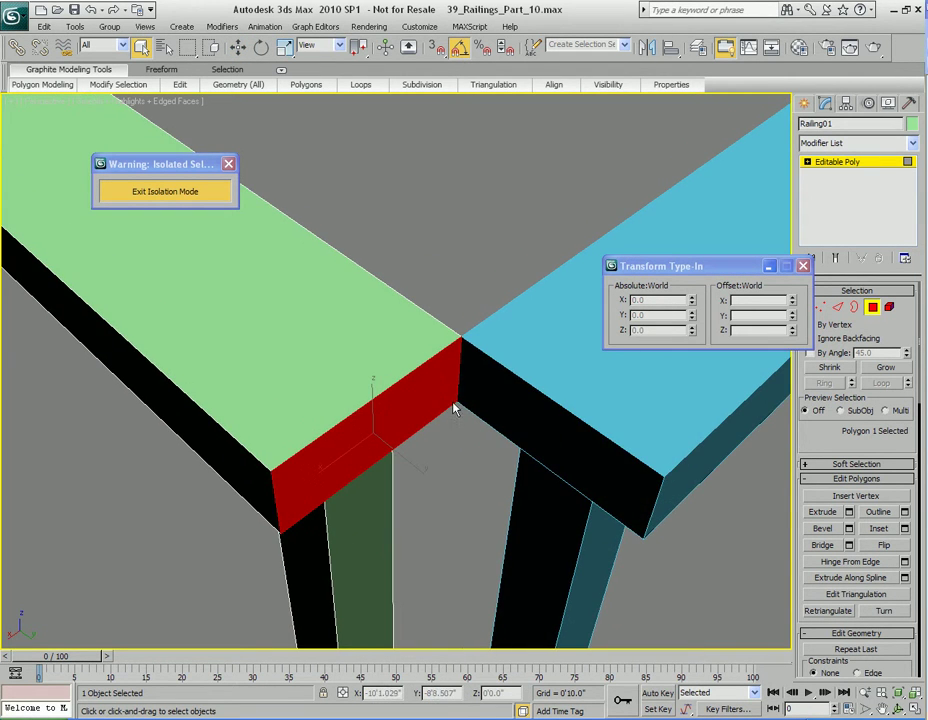
scroll(463, 360, "up", 2)
middle_click_drag(472, 452, 444, 424)
scroll(443, 425, "down", 4)
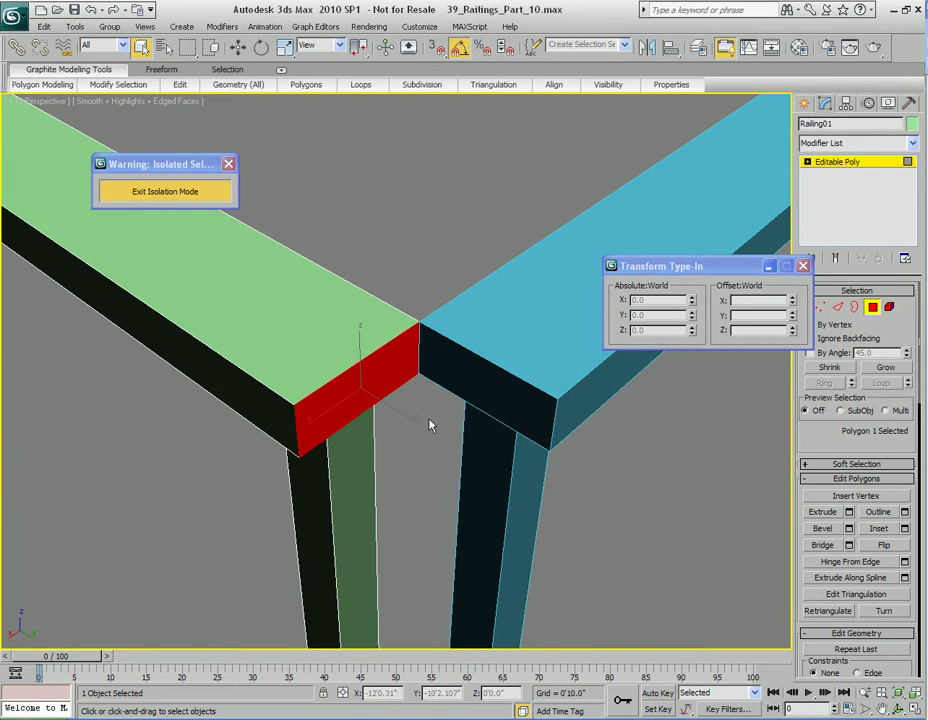
scroll(441, 420, "up", 1)
left_click(443, 425)
middle_click_drag(458, 431, 540, 413, "alt")
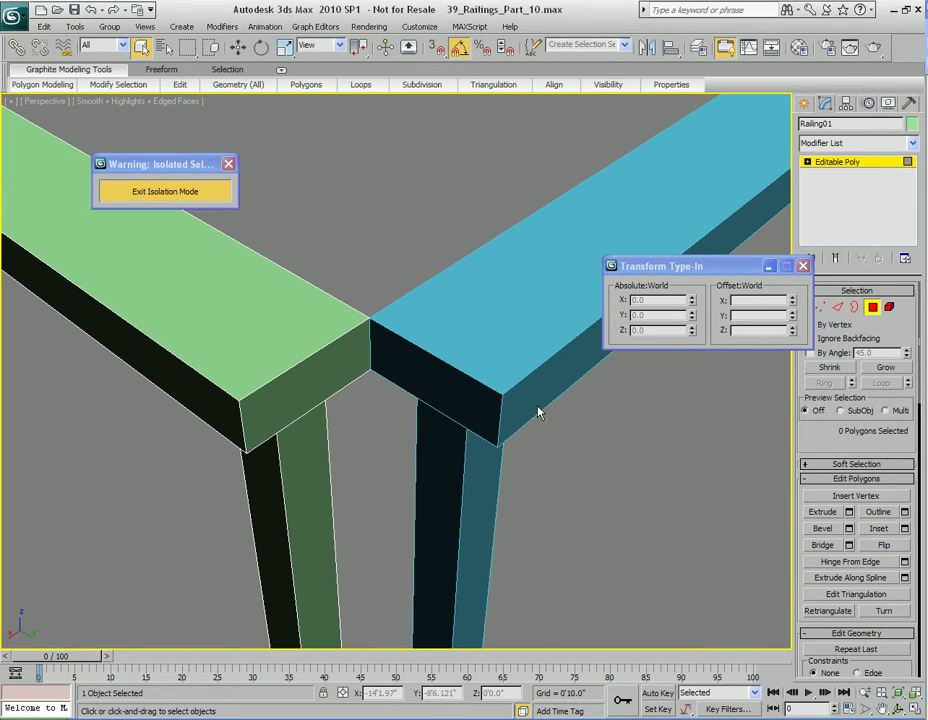
Step: Select the green handrail's end polygon at the corner and extrude it outward across most of the blue handrail's end
left_click(344, 362)
middle_click_drag(344, 362, 420, 437, "alt")
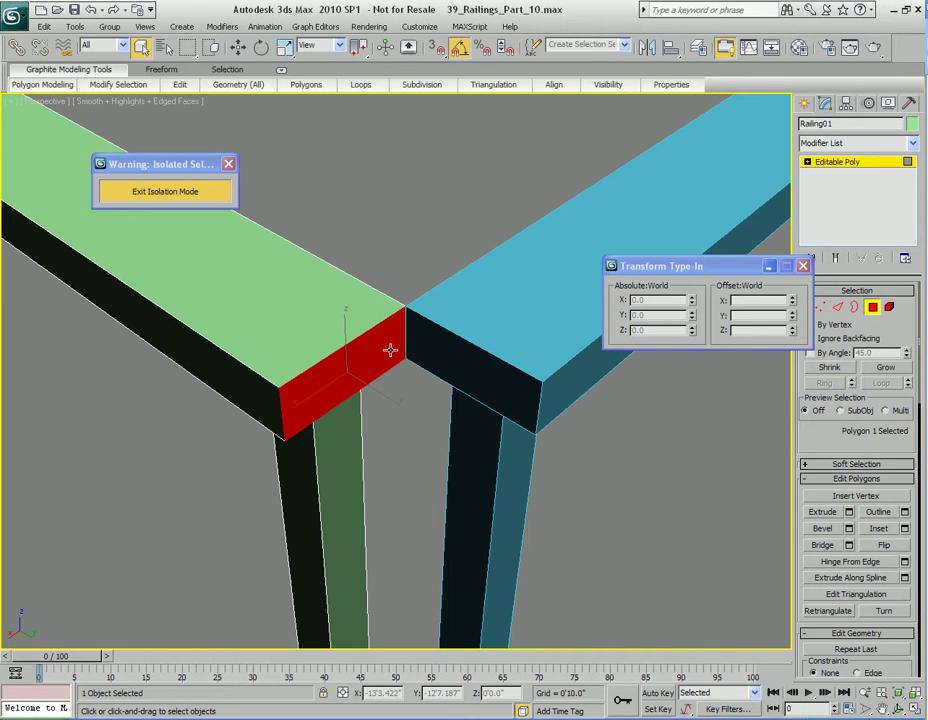
key("shift+e")
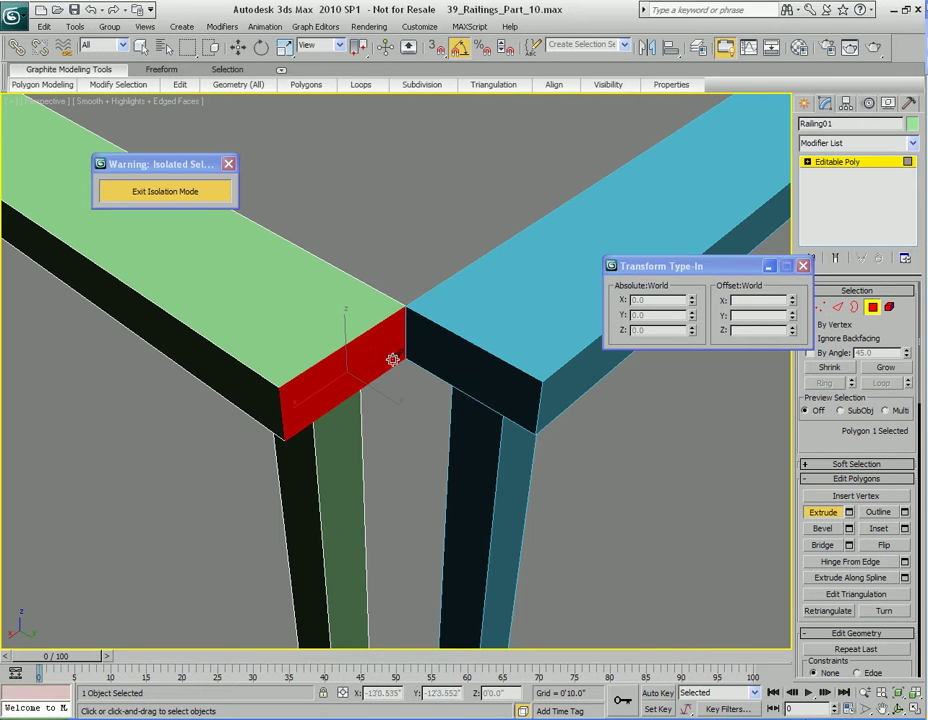
mouse_move(364, 358)
left_mouse_down()
mouse_move(369, 336)
mouse_move(366, 348)
left_mouse_up()
right_click(438, 403)
middle_click_drag(450, 445, 428, 430)
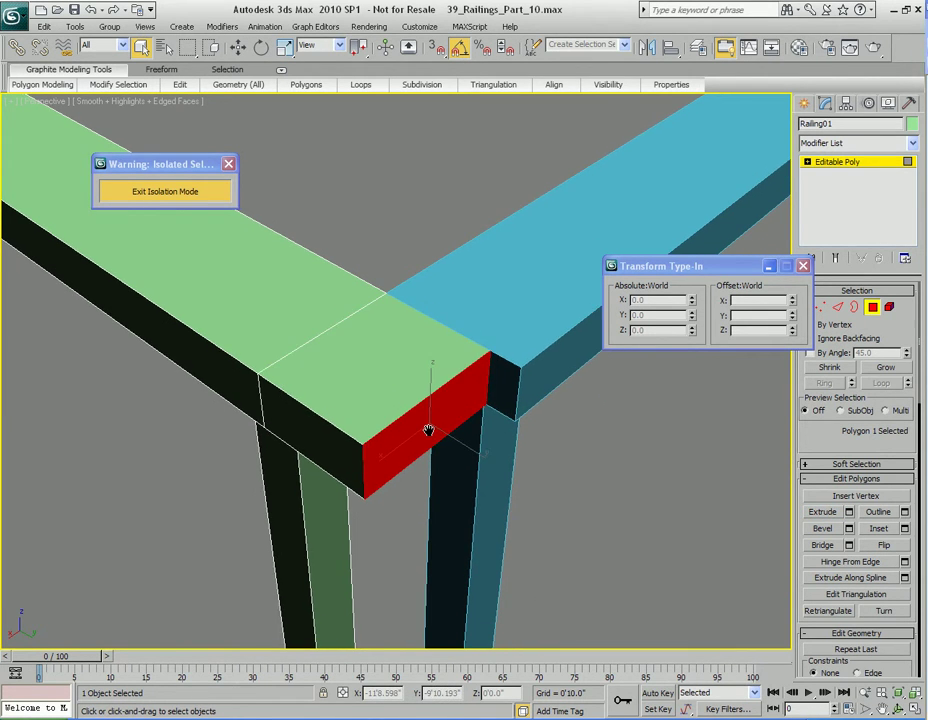
scroll(428, 430, "down", 1)
scroll(464, 439, "down", 1)
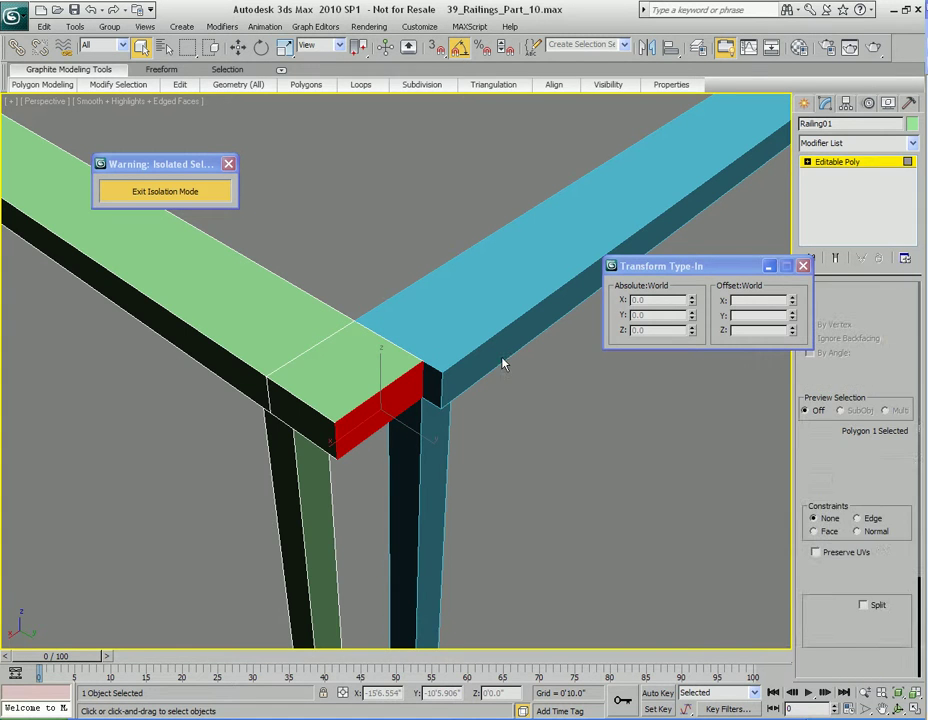
Step: Select the blue handrail's long outer side polygon and copy its absolute Y value
left_click(505, 350)
key("4")
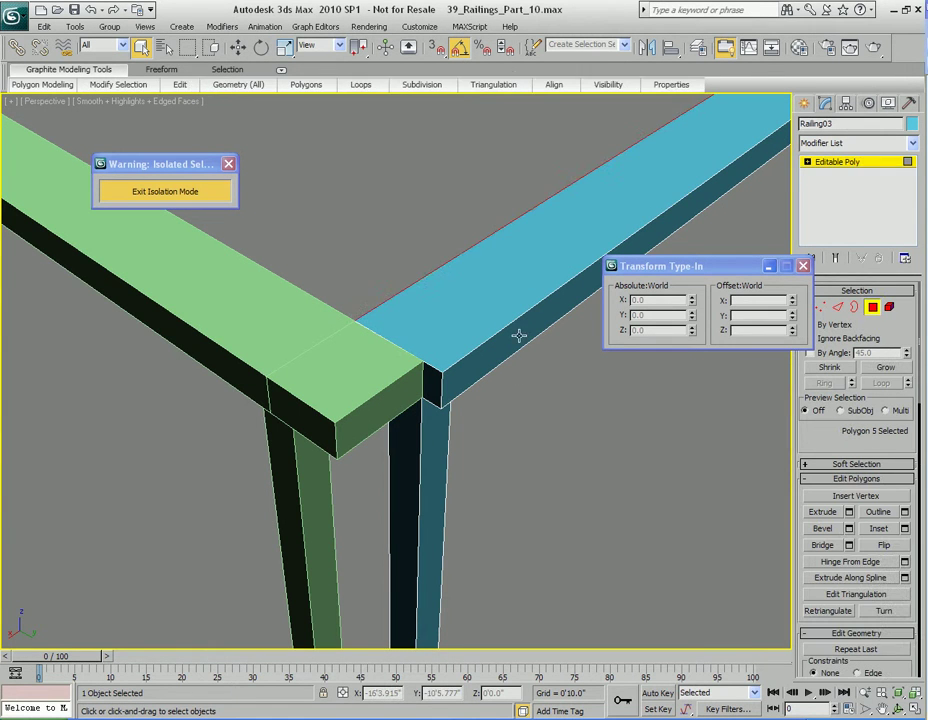
key("w")
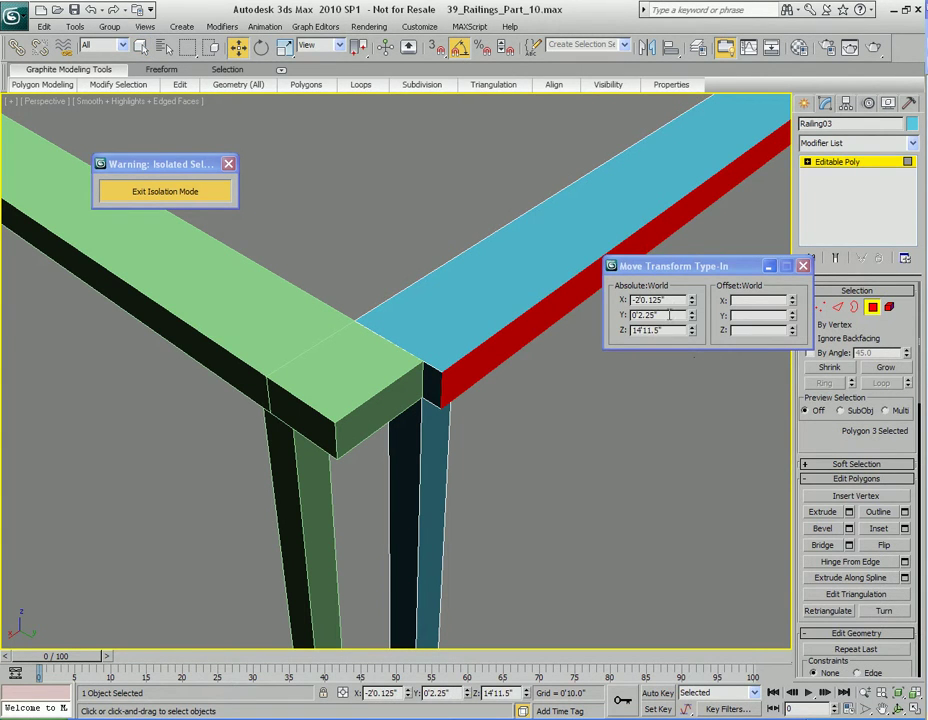
double_click(669, 315)
middle_click_drag(477, 443, 450, 422)
Step: Select the end polygon of the green handrail's extruded section and set its absolute Y position to 0'2.25"
key("4")
left_click(374, 382)
key("4")
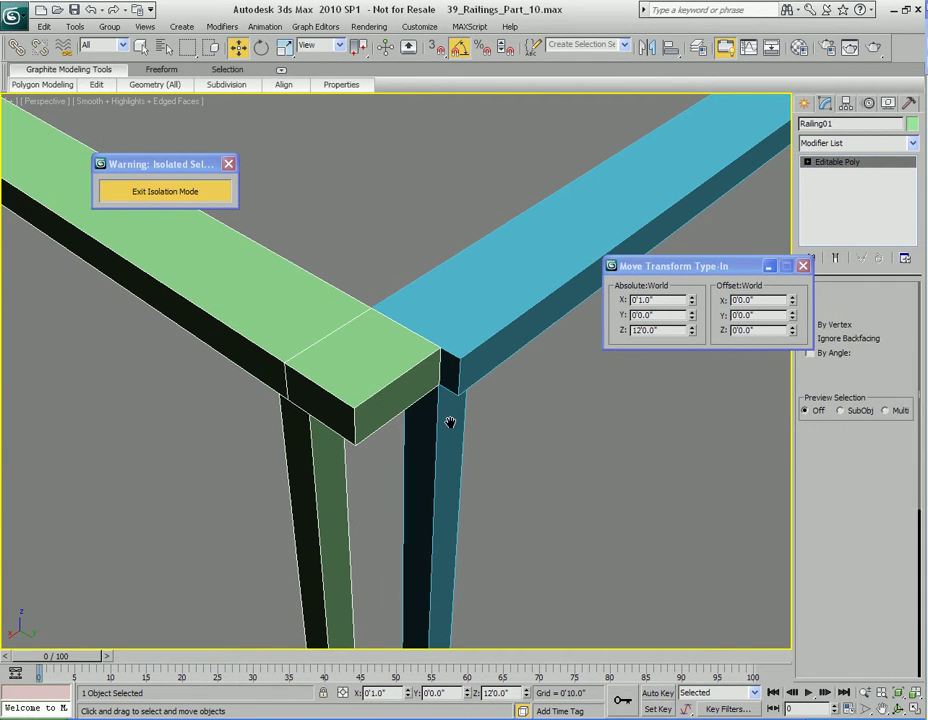
key("4")
left_click(398, 405)
double_click(665, 330)
double_click(665, 315)
type("0'2.25")
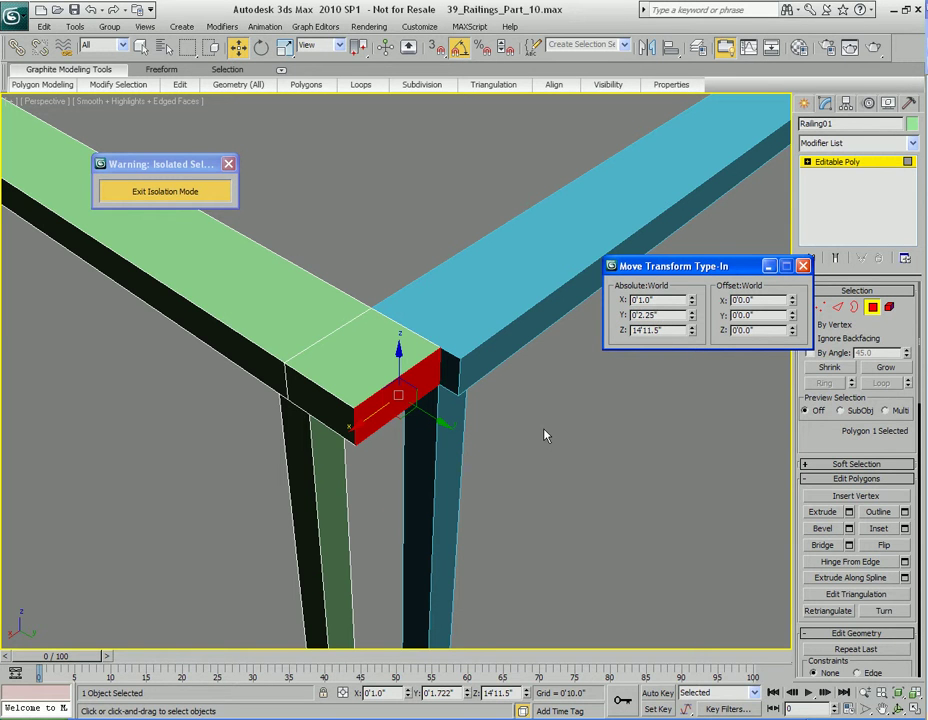
key("Return")
key("q")
Step: Make the green railing see-through and delete the blue handrail's end polygon hidden against it at the corner
mouse_move(508, 389)
middle_mouse_down()
mouse_move(524, 407)
mouse_move(375, 398)
mouse_move(511, 404)
mouse_move(406, 398)
mouse_move(503, 393)
mouse_move(516, 404)
middle_mouse_up()
key("alt+x")
key("4")
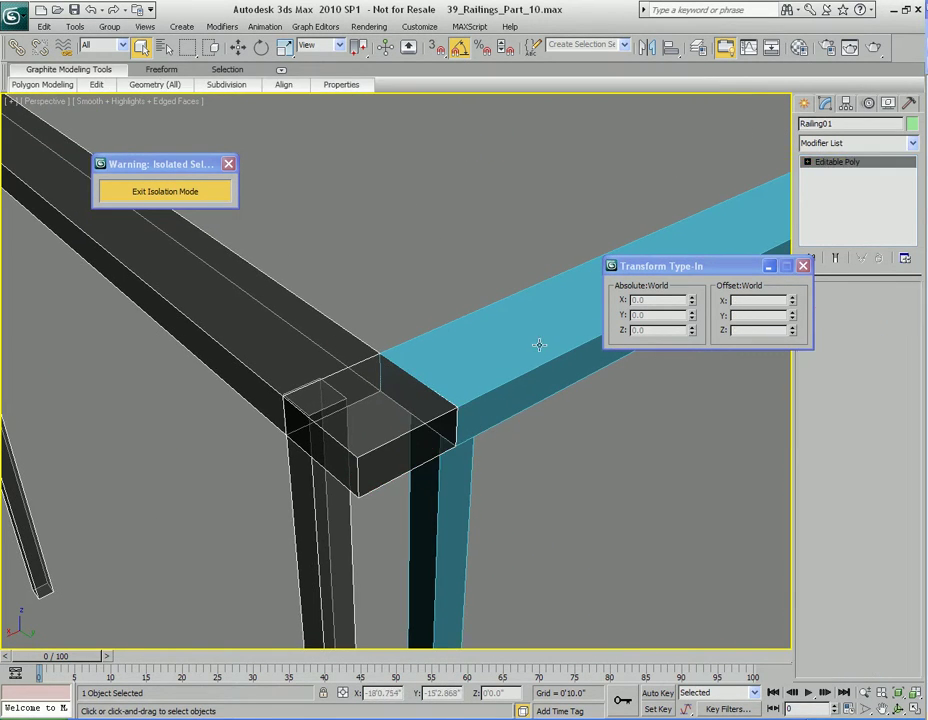
middle_click_drag(539, 345, 503, 497, "alt")
key("4")
middle_click_drag(503, 445, 441, 404, "alt")
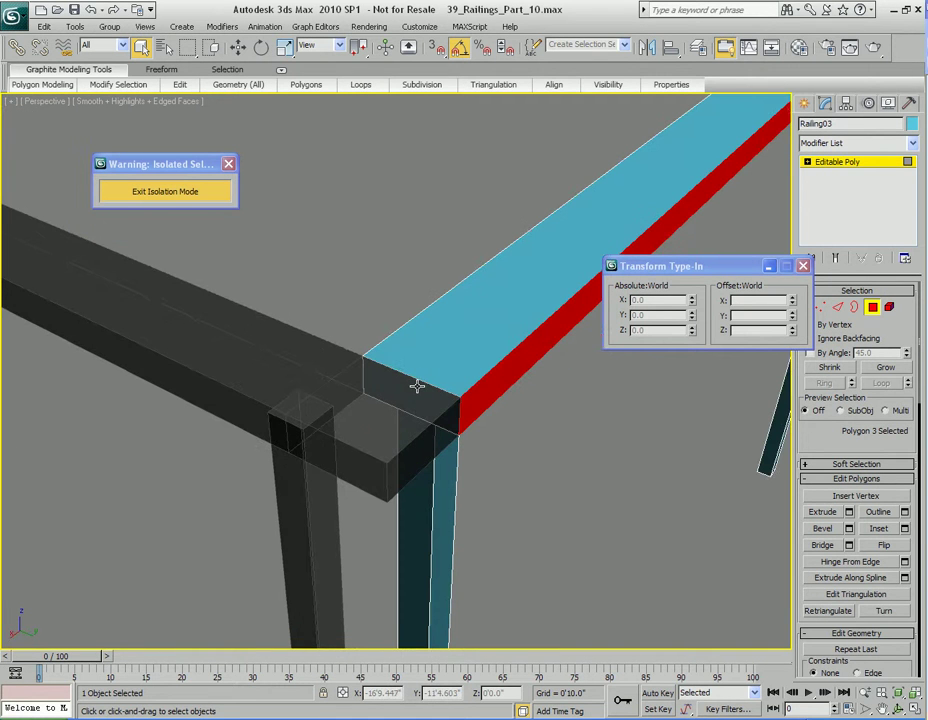
left_click(417, 386)
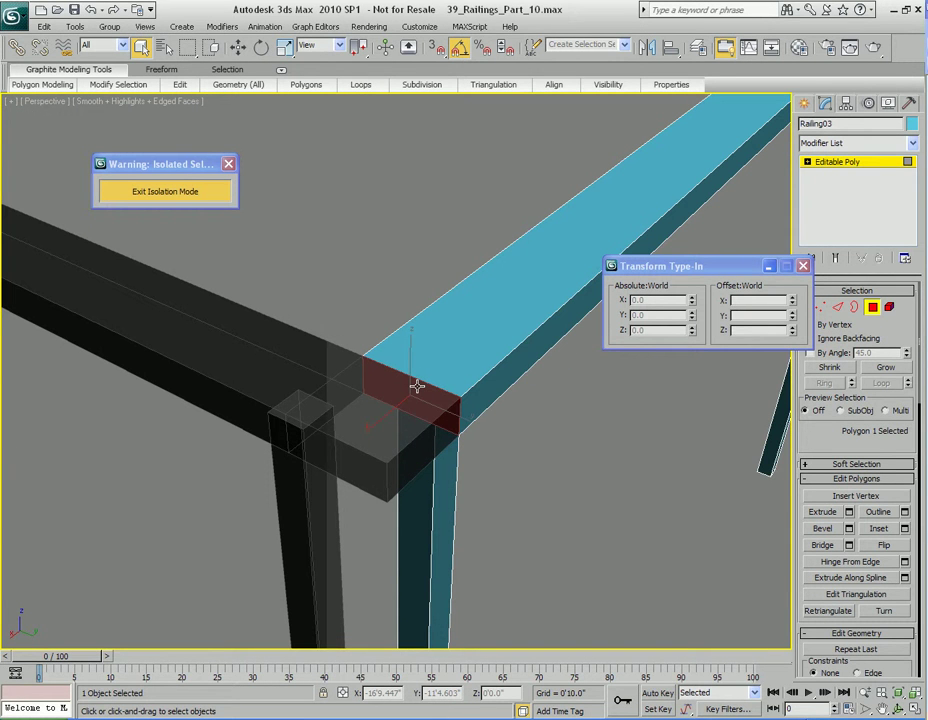
key("Delete")
middle_click_drag(398, 392, 441, 382)
Step: Delete the green corner section's side polygon that faces the blue handrail, and turn off the railing's see-through display
key("4")
left_click(452, 370)
middle_click_drag(532, 373, 420, 371, "alt")
middle_click_drag(471, 425, 446, 401, "alt")
key("4")
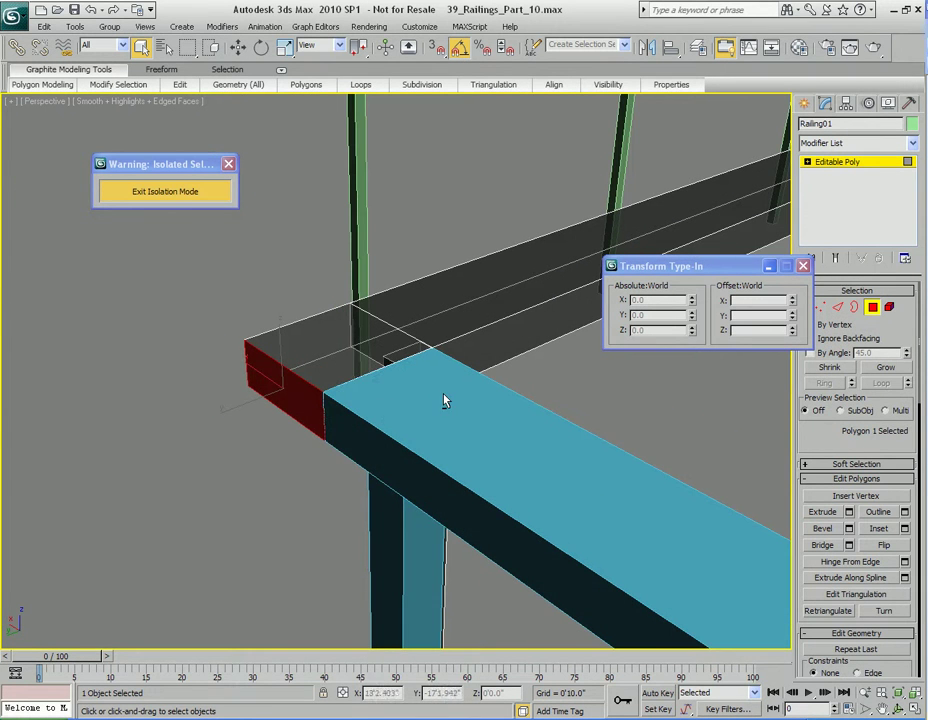
left_click(376, 379)
middle_click_drag(376, 379, 468, 385, "alt")
left_click(479, 372)
key("Delete")
key("4")
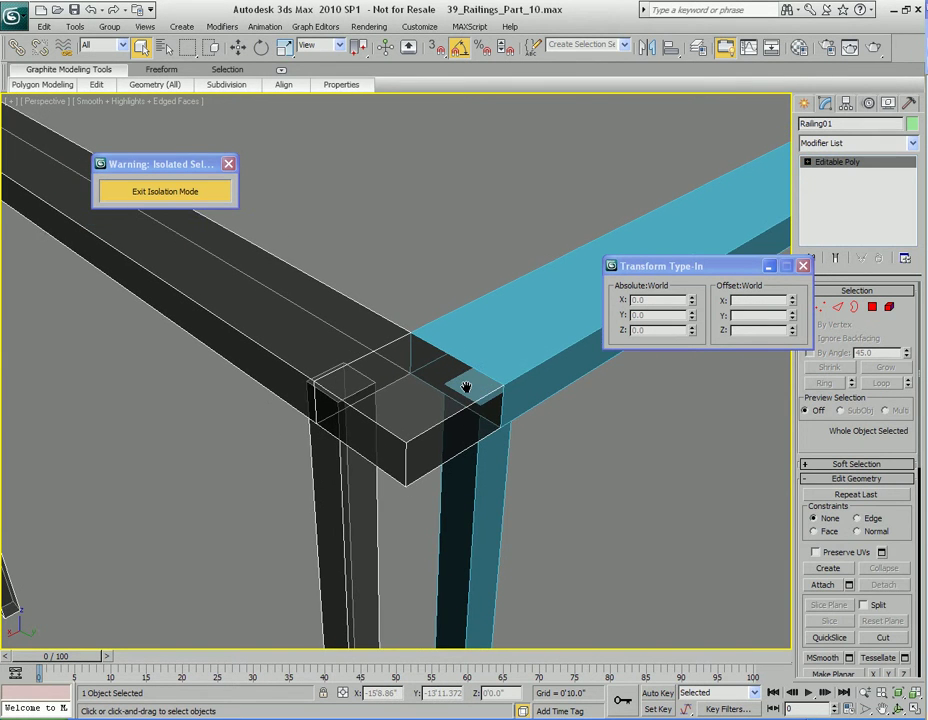
key("alt+x")
Step: Attach the blue railing to the green railing so both form one object
scroll(433, 395, "down", 6)
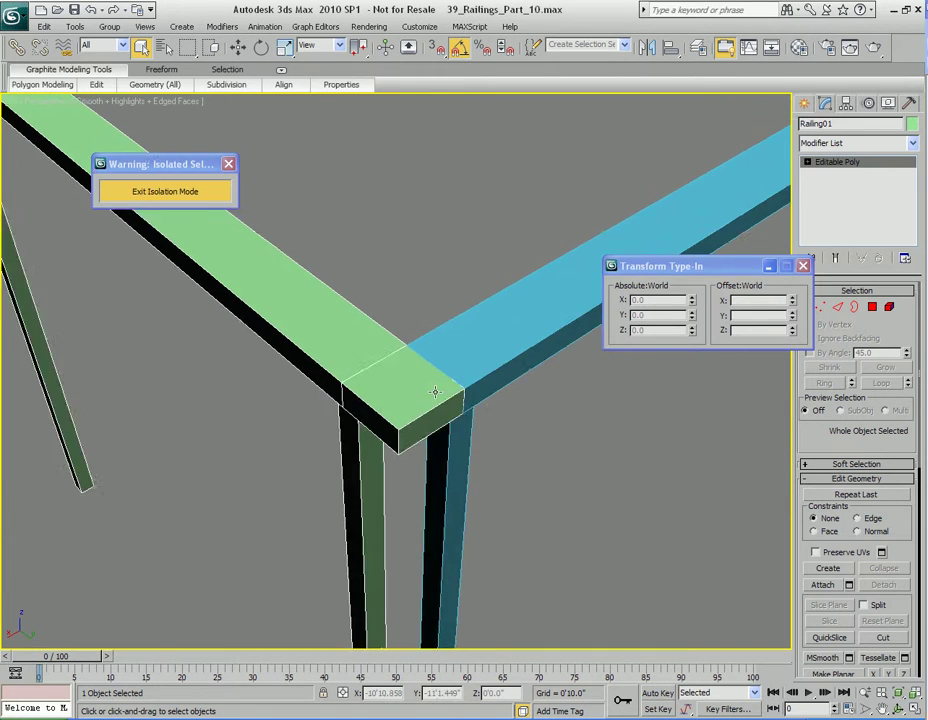
scroll(435, 390, "up", 6)
mouse_move(435, 391)
middle_mouse_down("alt")
mouse_move(460, 379)
mouse_move(435, 387)
mouse_move(441, 377)
mouse_move(420, 437)
mouse_move(393, 403)
mouse_move(420, 400)
middle_mouse_up("alt")
scroll(435, 388, "down", 5)
middle_click_drag(452, 406, 443, 400, "alt")
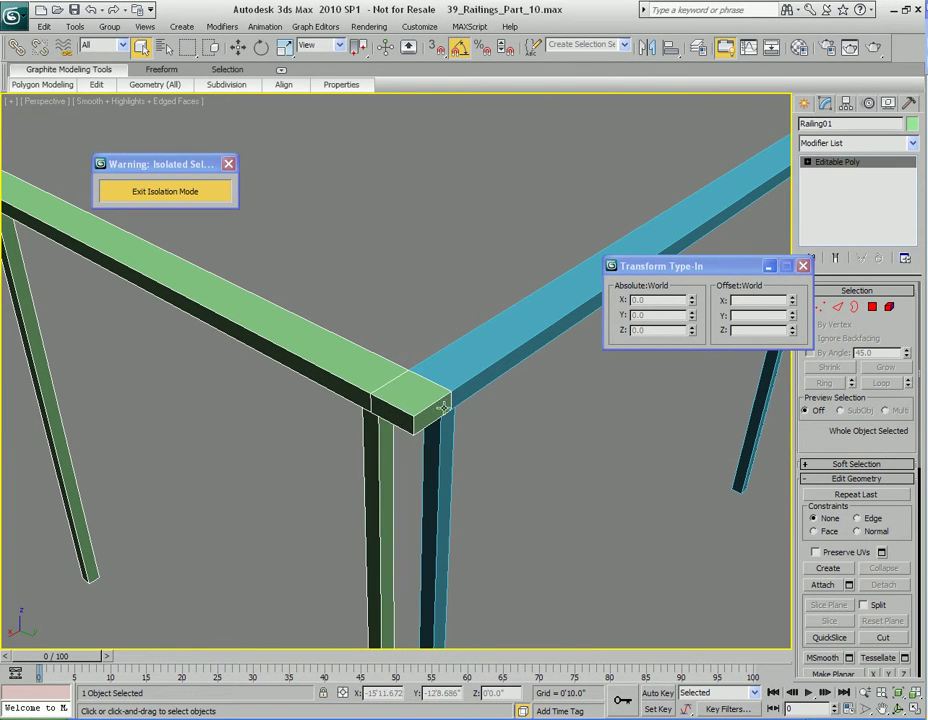
right_click(366, 369)
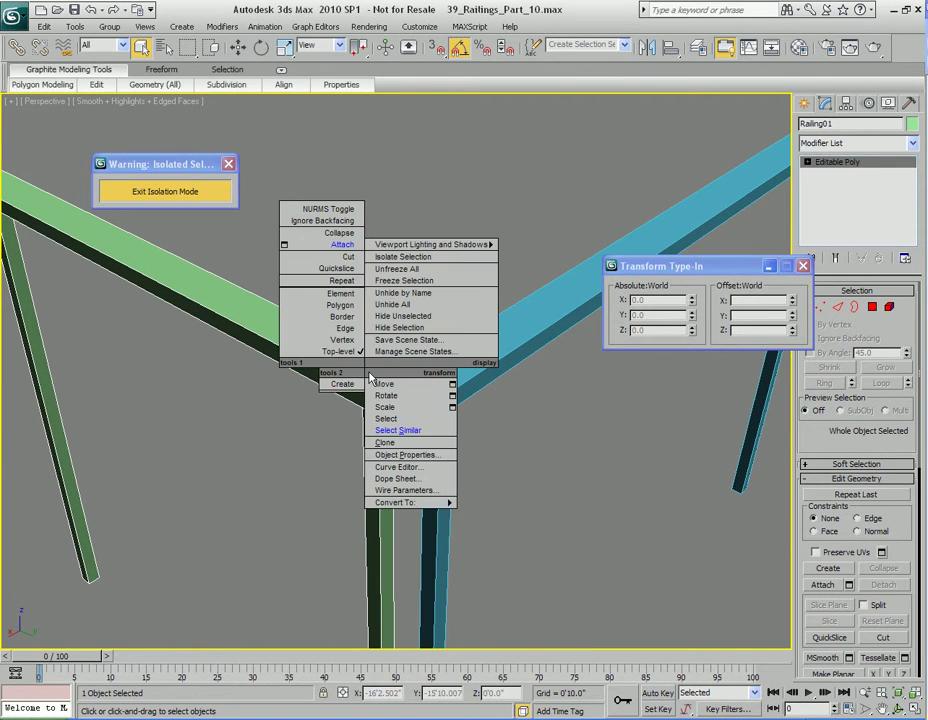
left_click(344, 246)
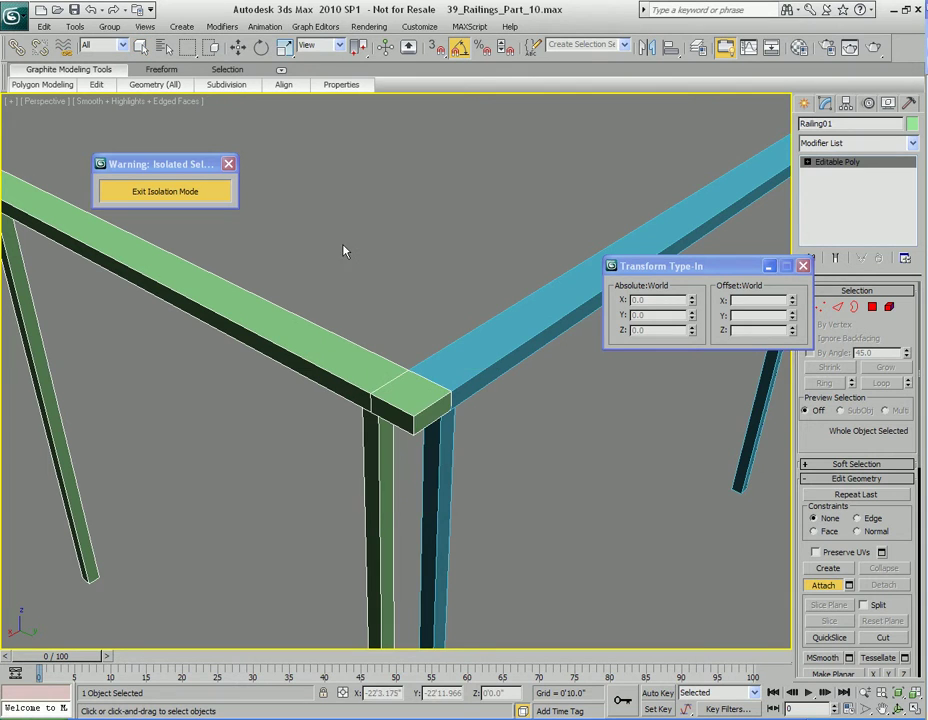
left_click(511, 331)
key("w")
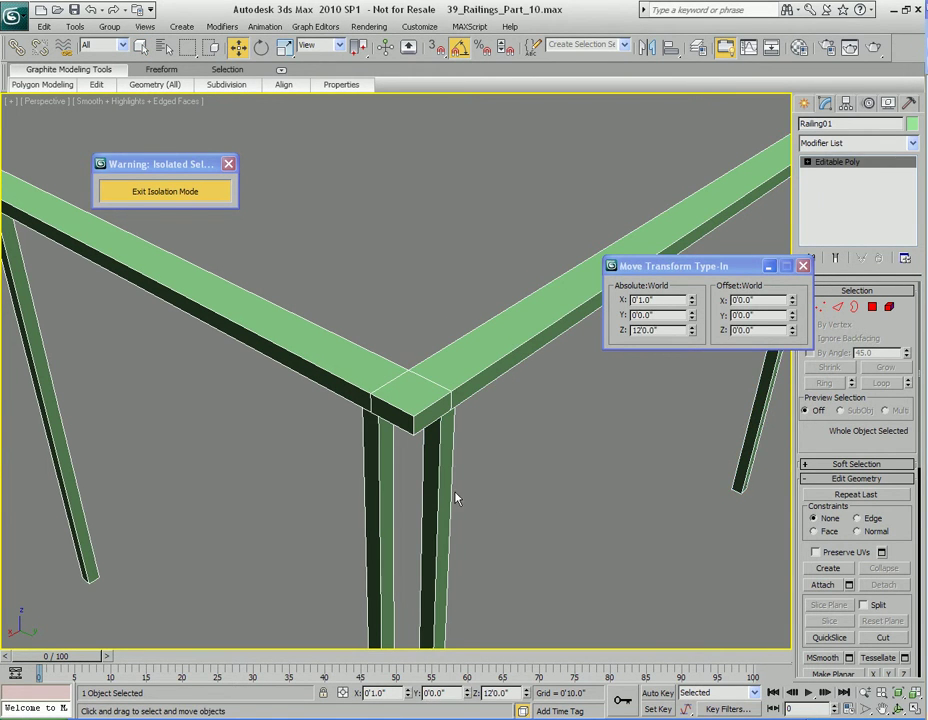
Step: Turn on the xView Open Edges check to show the unwelded seam at the handrail corner
middle_click_drag(487, 502, 461, 429, "alt")
key("1")
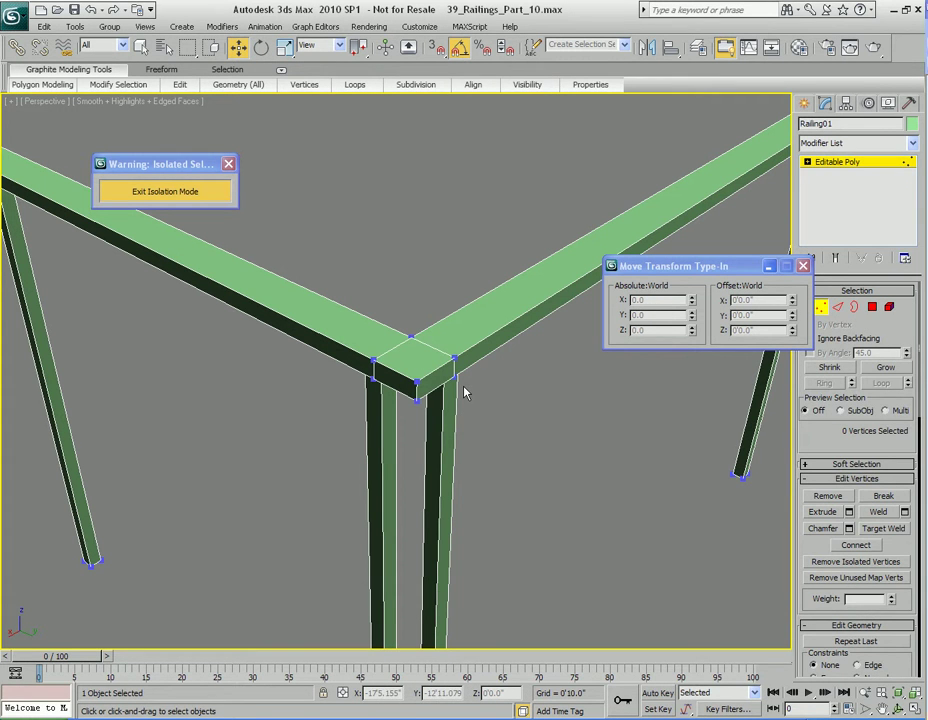
key("1")
left_click(145, 26)
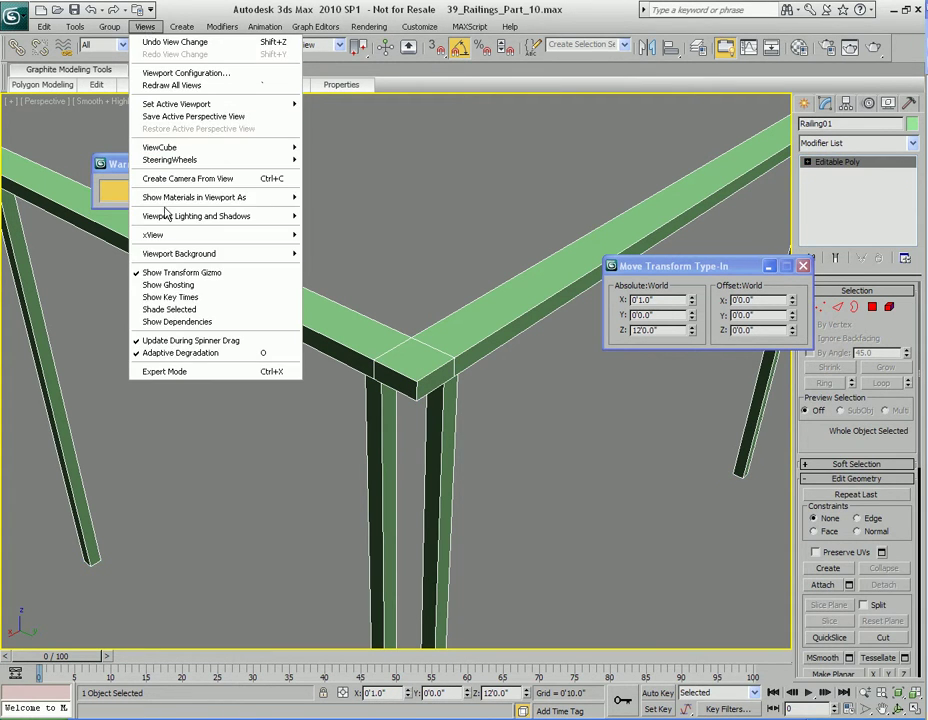
mouse_move(238, 236)
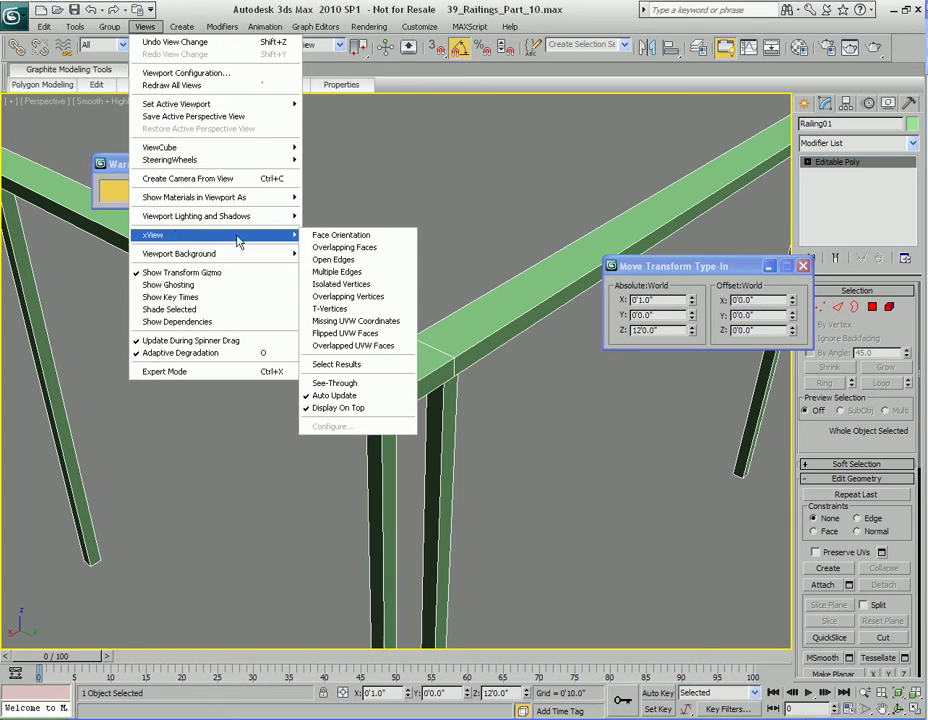
left_click(335, 259)
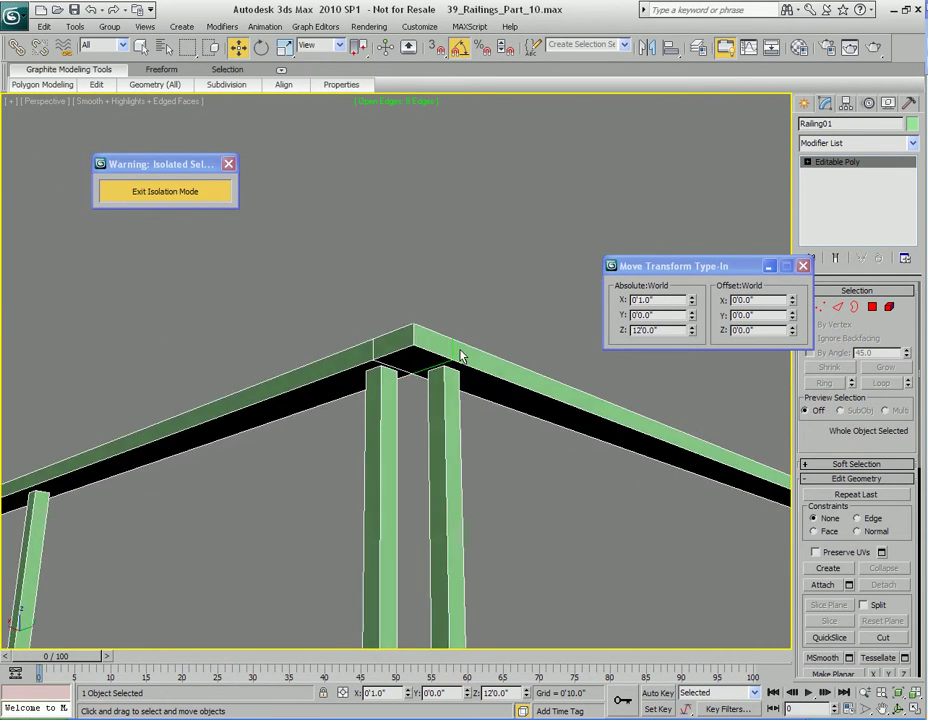
Step: Select the vertices around the handrail corner and weld them with a threshold of 0'0.01"
key("1")
left_click_drag(349, 309, 474, 453)
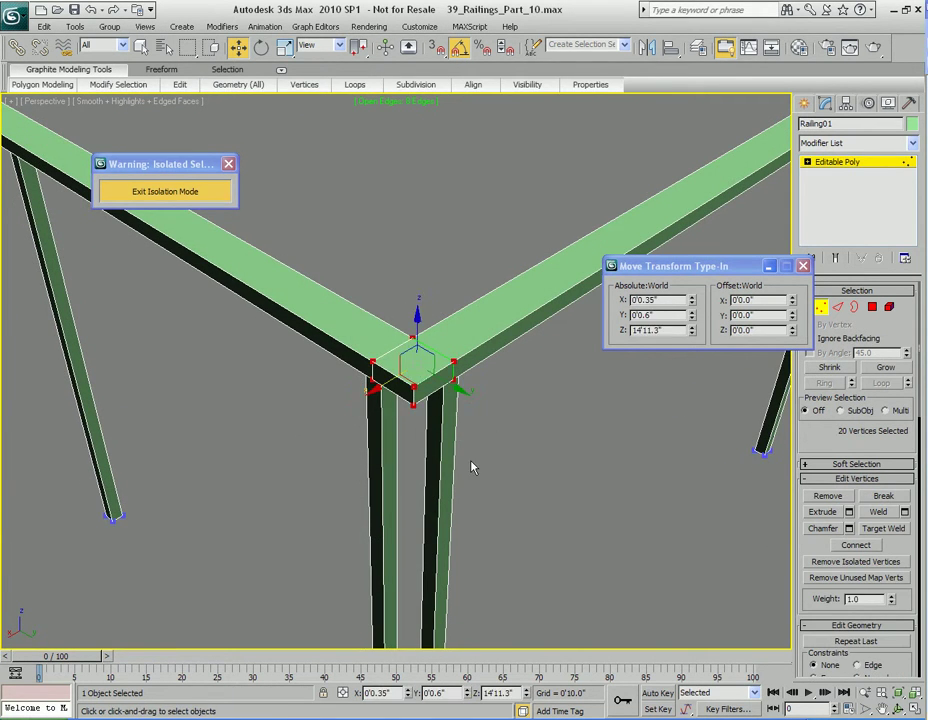
right_click(477, 314)
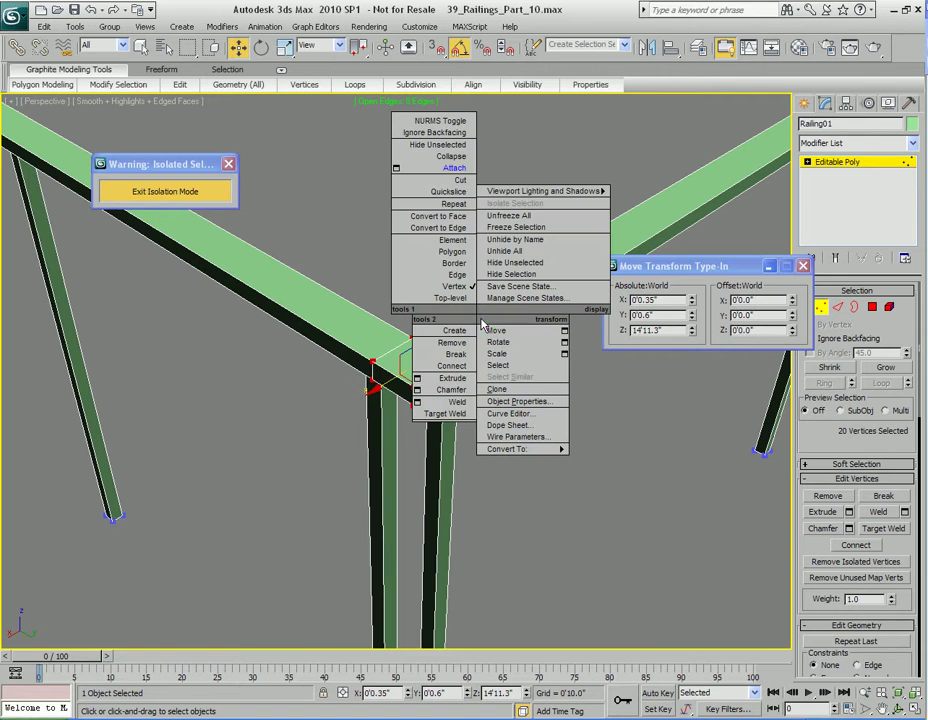
left_click(418, 404)
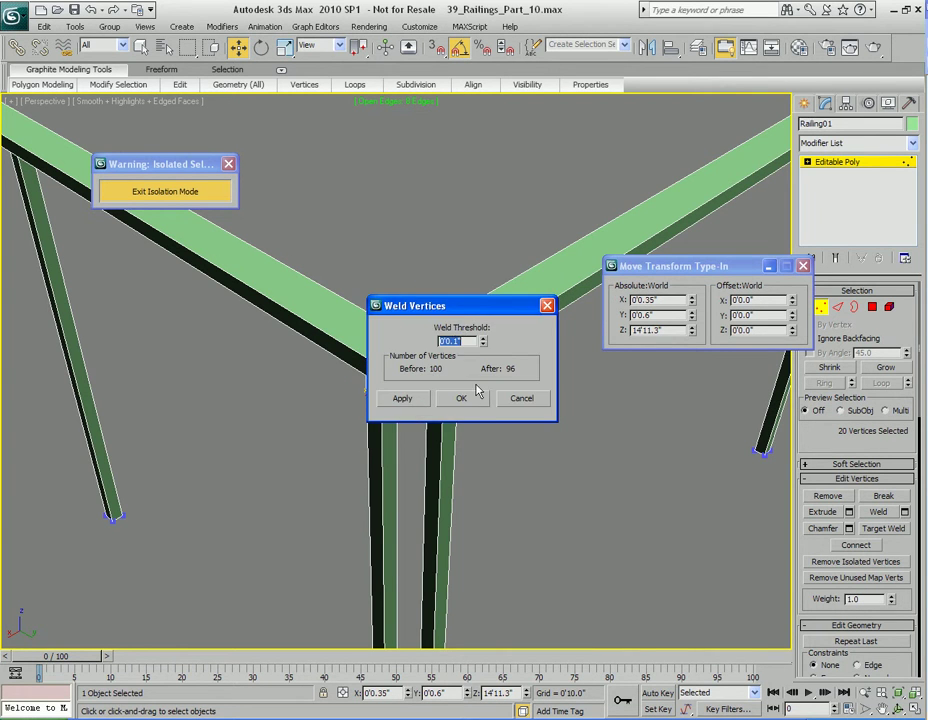
left_click_drag(458, 307, 212, 375)
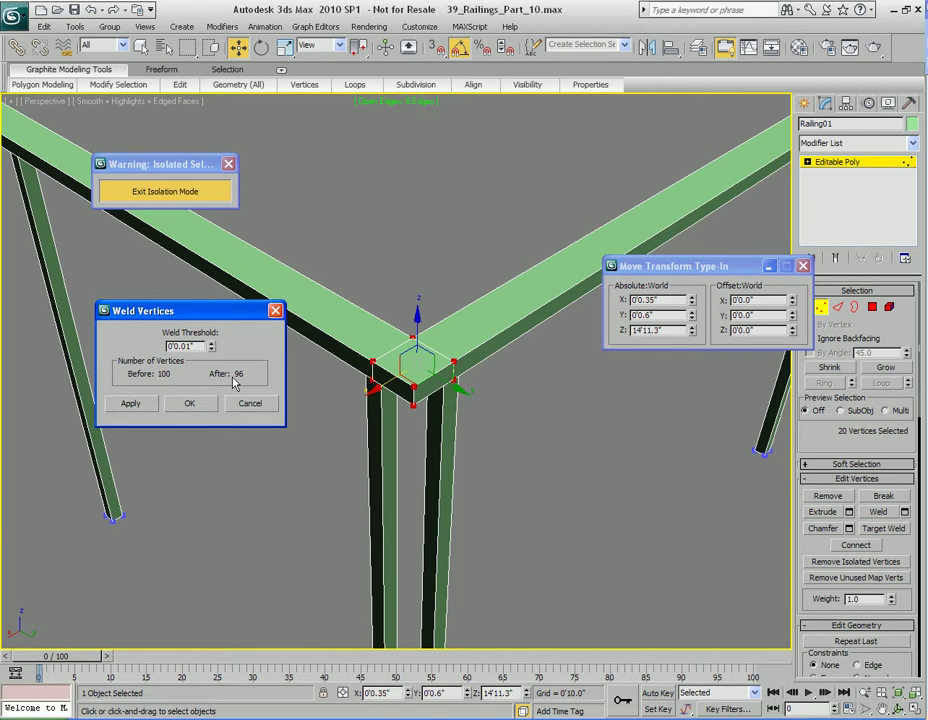
left_click(189, 405)
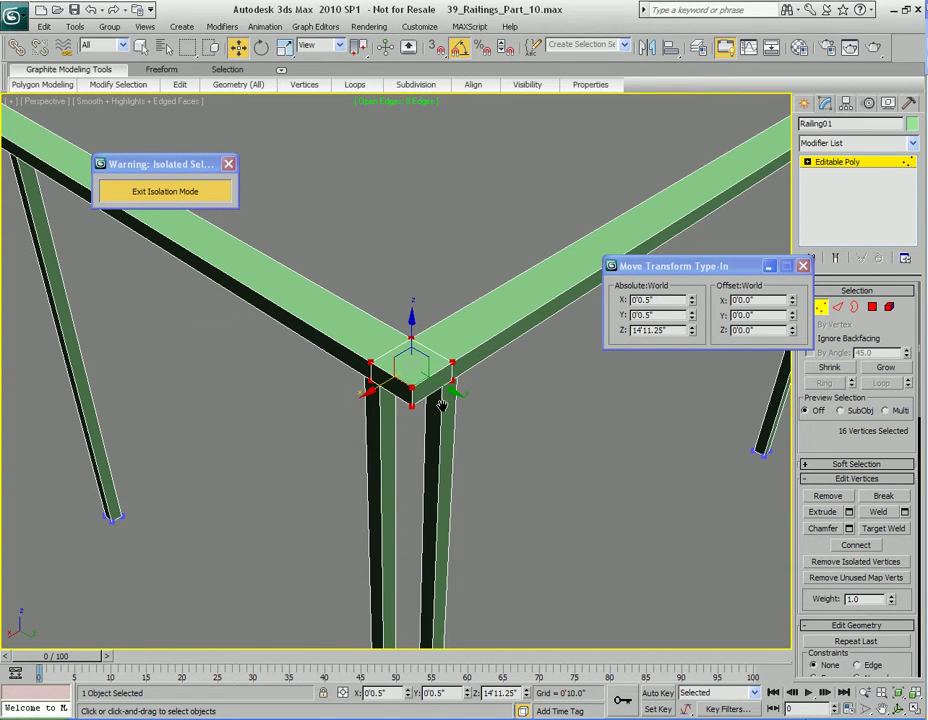
middle_click_drag(431, 263, 429, 248, "alt")
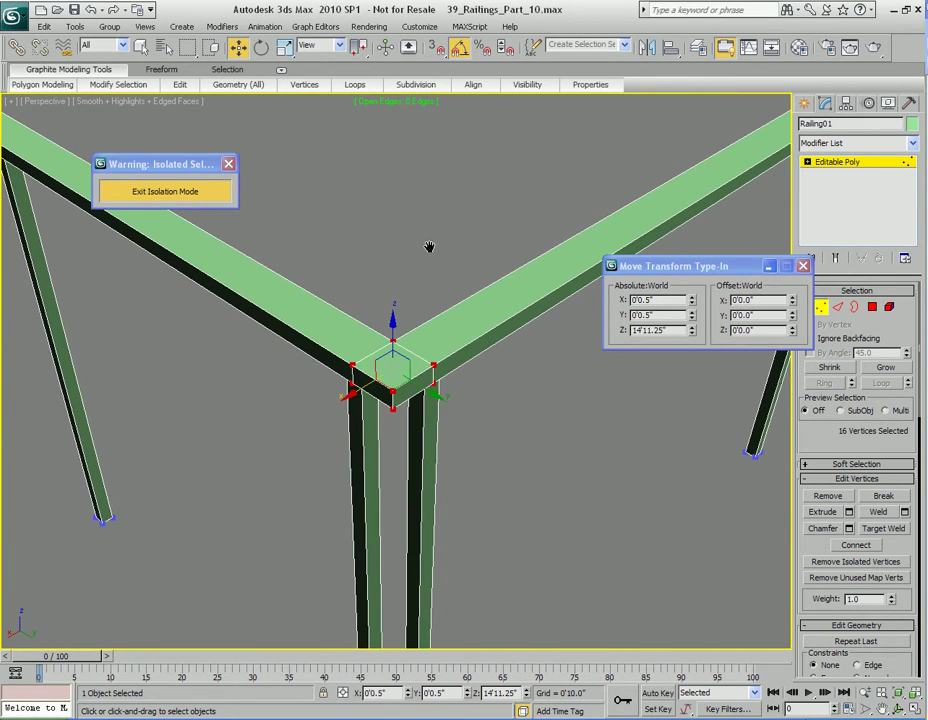
key("1")
Step: Examine the welded corner and the area where the stair railing meets the balcony railing
middle_click_drag(414, 312, 390, 348, "alt")
left_click(410, 306)
middle_click_drag(410, 306, 508, 391, "alt")
scroll(402, 362, "down", 4)
middle_click_drag(425, 362, 595, 325, "alt")
middle_click_drag(595, 325, 460, 387)
middle_click_drag(400, 345, 528, 405)
scroll(370, 430, "up", 3)
middle_click_drag(352, 430, 470, 402)
middle_click_drag(470, 402, 484, 364, "alt")
Step: Select the green balcony handrail's end polygon beside the blue stair railing and bring up its absolute Y value
left_click(505, 340)
middle_click_drag(501, 425, 354, 371, "alt")
key("4")
left_click(432, 380)
middle_click_drag(455, 542, 403, 376, "alt")
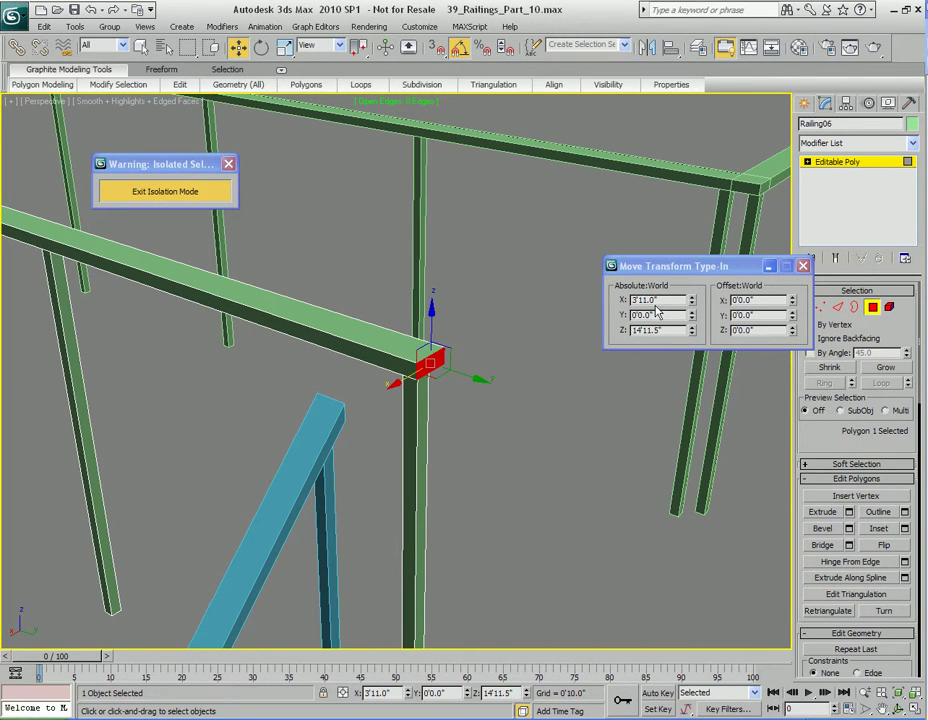
left_click_drag(683, 266, 644, 219)
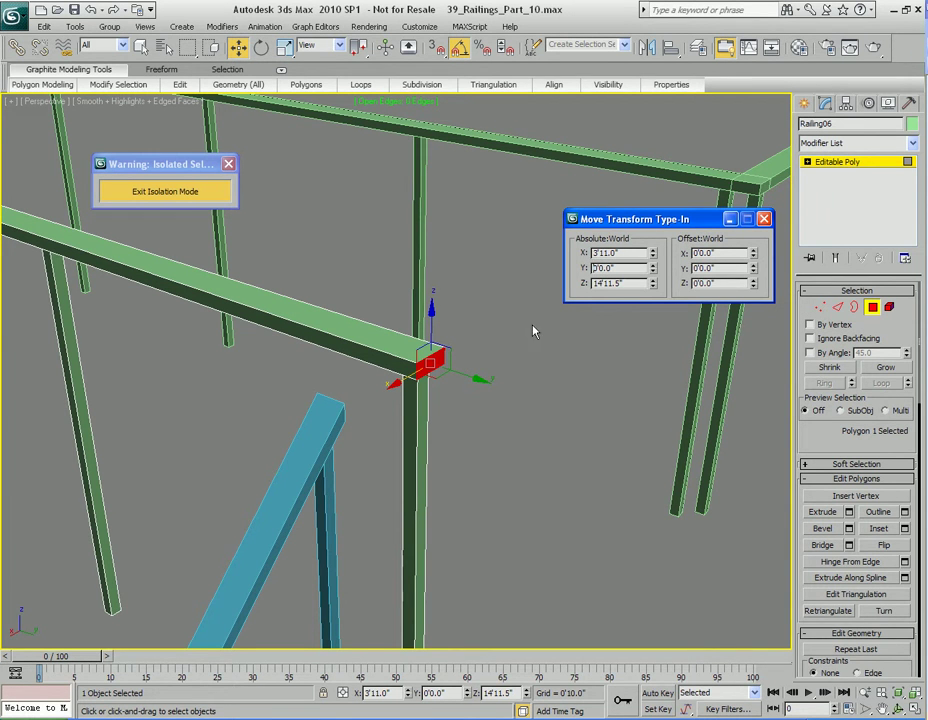
middle_click_drag(500, 380, 512, 360)
key("4")
Step: Select the blue stair handrail's long side polygon nearest the balcony post, save the scene, and open its absolute Y value for editing
middle_click_drag(439, 423, 454, 407)
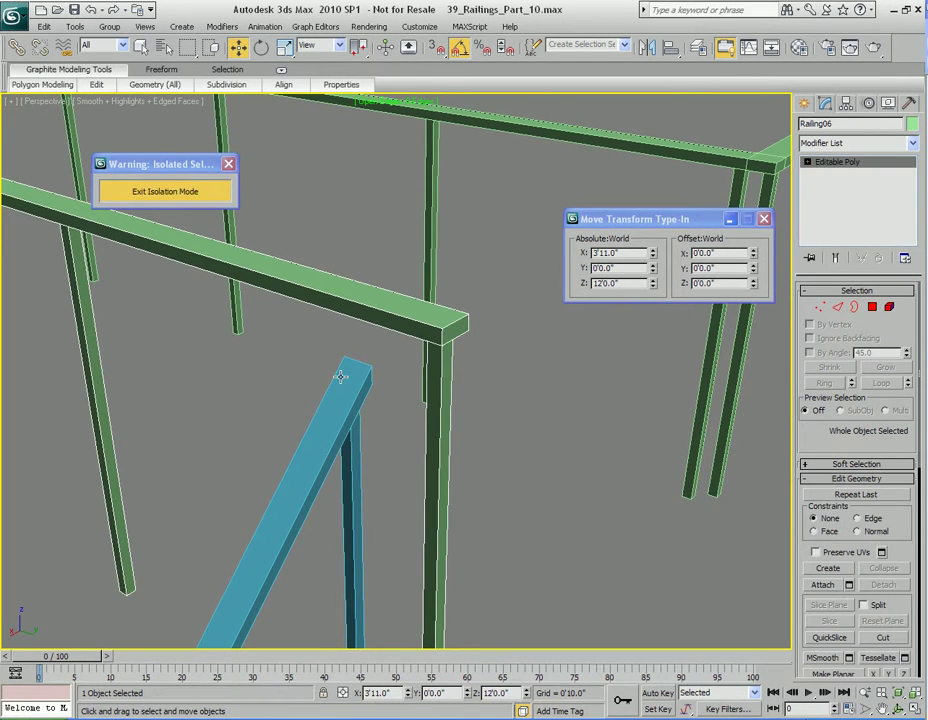
left_click(340, 376)
key("4")
left_click(360, 400)
middle_click_drag(422, 411, 447, 420, "alt")
middle_click_drag(524, 389, 477, 381, "alt")
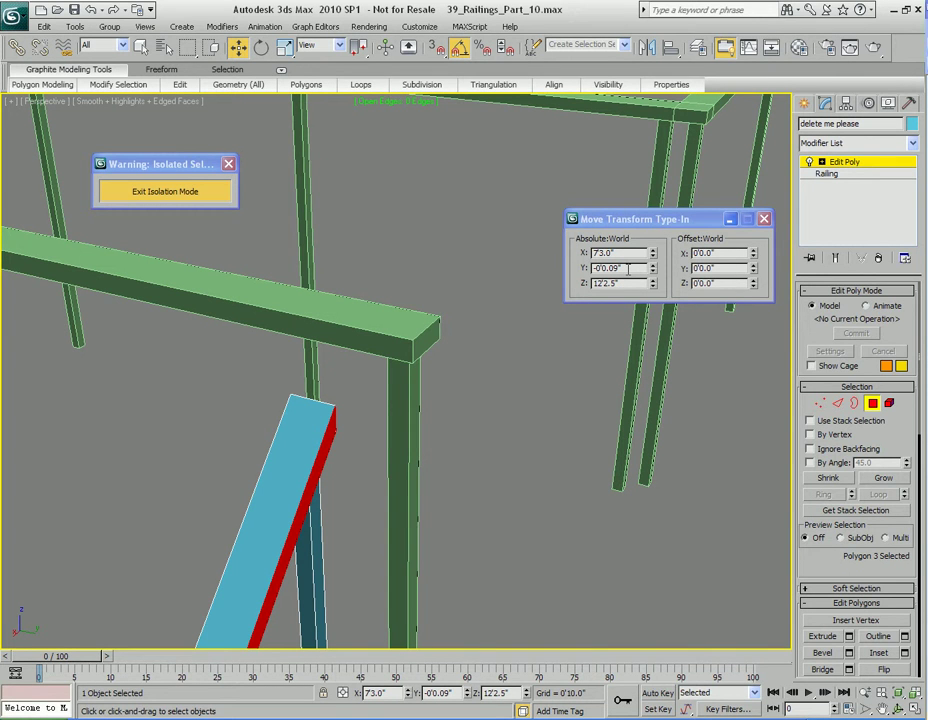
key("ctrl+s")
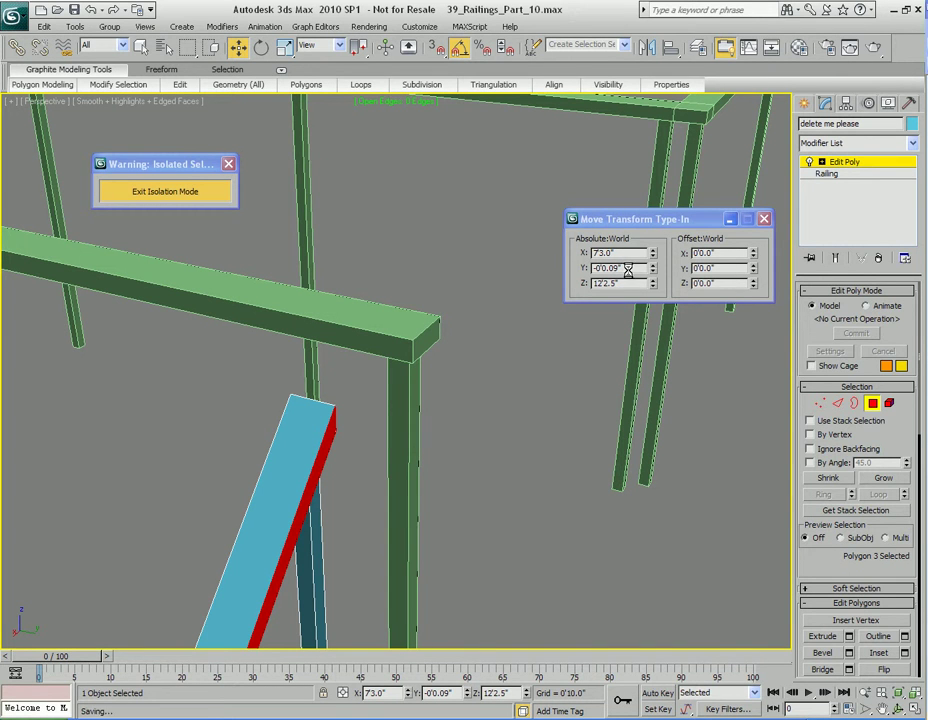
double_click(628, 268)
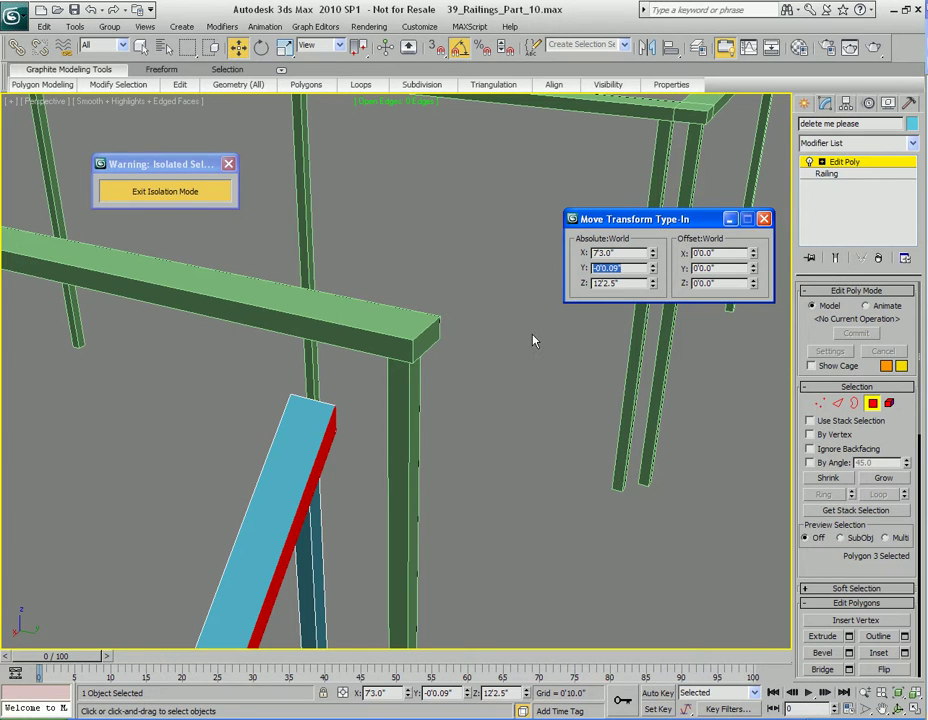
Step: Leave polygon editing and convert the blue stair railing to an editable poly
middle_click_drag(399, 411, 401, 402)
key("4")
key("alt+e")
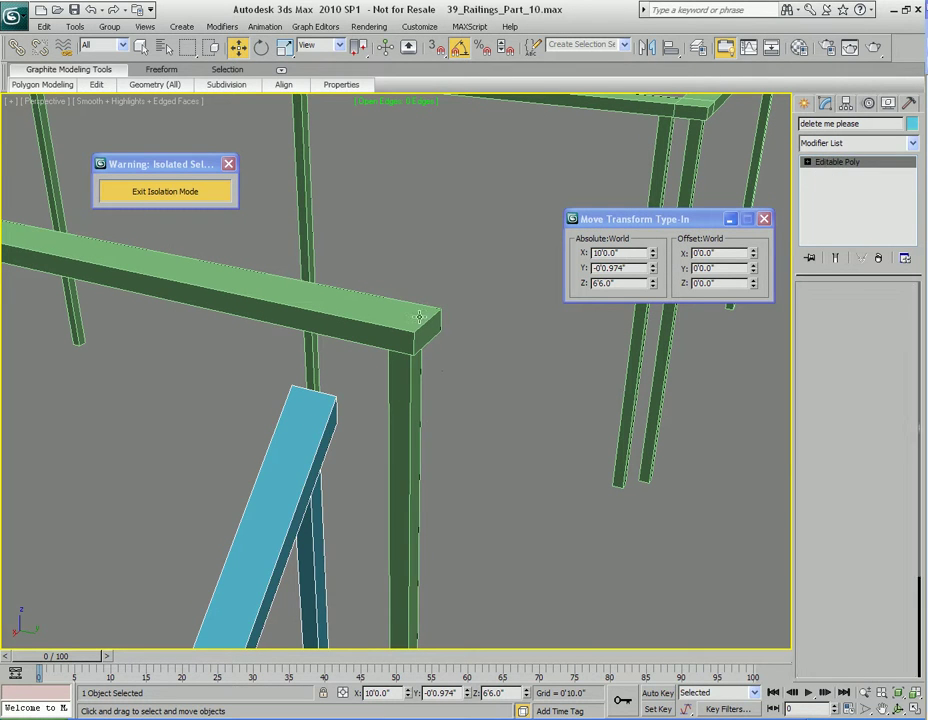
Step: Select the green balcony handrail's end polygon beside the stair railing and set its absolute Y to 0'0.0"
left_click(419, 317)
key("4")
left_click(426, 330)
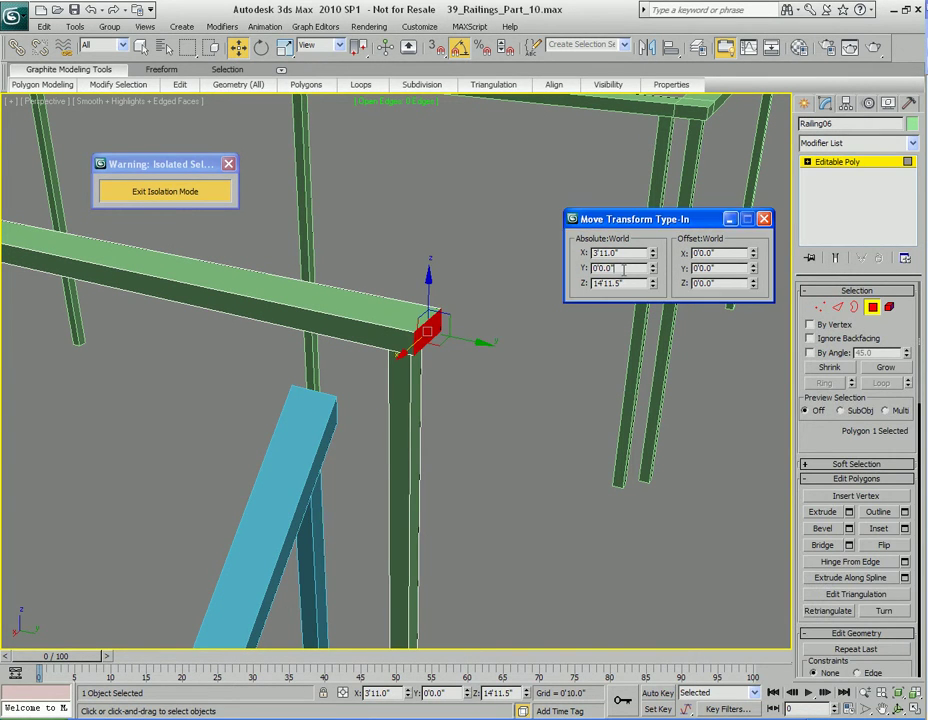
key("Return")
Step: Switch the balcony railing to edge editing and turn on its see-through display
middle_click_drag(456, 391, 427, 377, "alt")
key("q")
key("2")
middle_click_drag(483, 383, 417, 336, "alt")
key("alt+x")
Step: Connect the two long edges of the balcony handrail's stair-facing side with one segment
left_click_drag(393, 224, 466, 464)
middle_click_drag(466, 464, 538, 389, "alt")
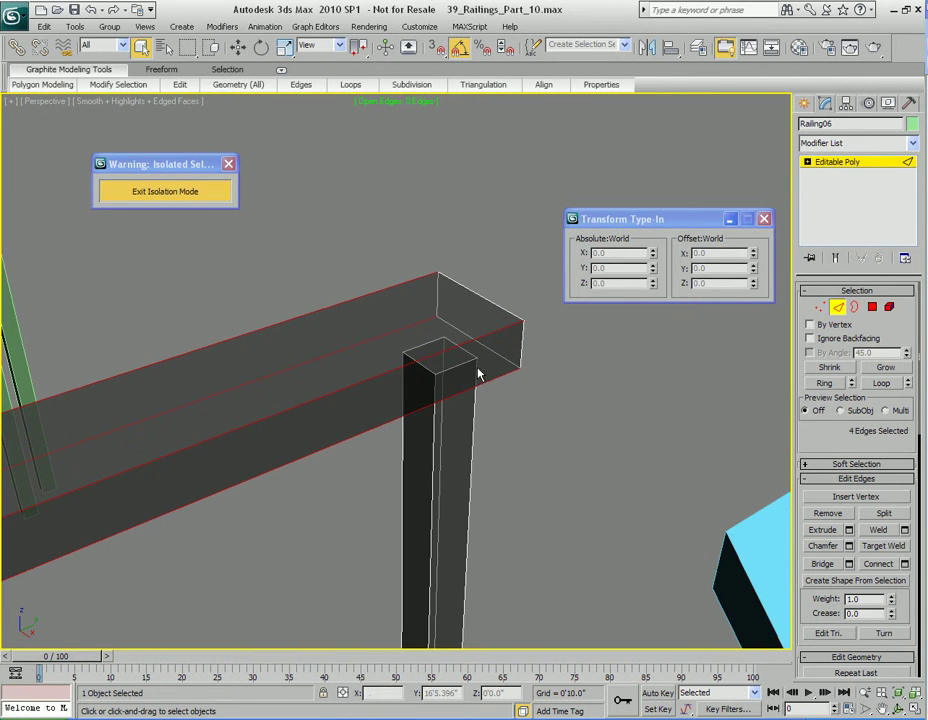
middle_click_drag(431, 334, 371, 385, "alt")
left_click_drag(369, 386, 387, 292)
middle_click_drag(441, 334, 398, 400, "alt")
right_click(415, 352)
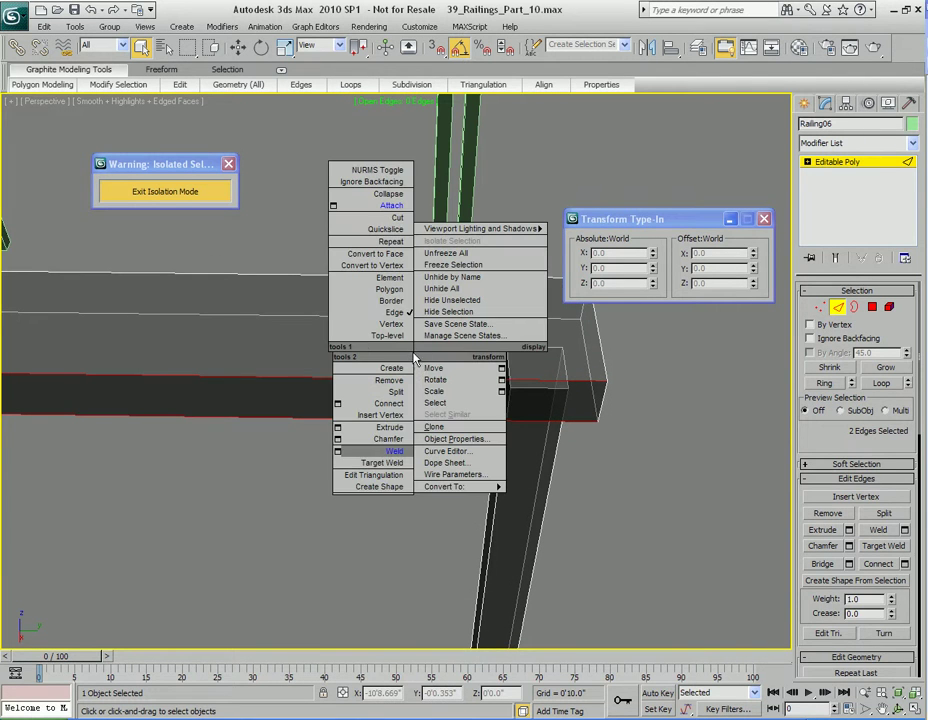
left_click(337, 404)
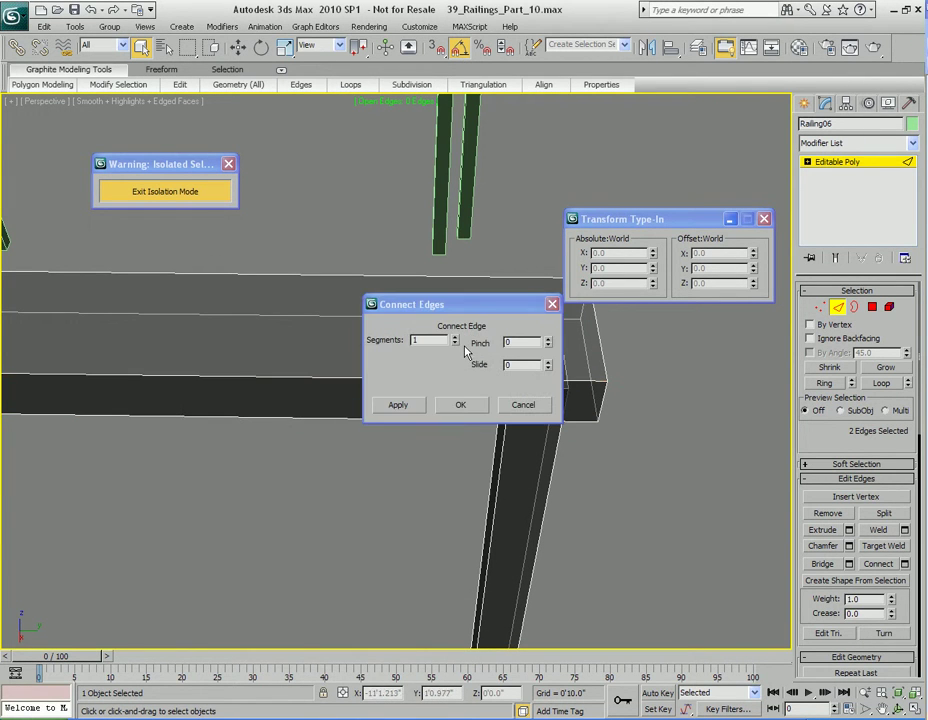
left_click(452, 408)
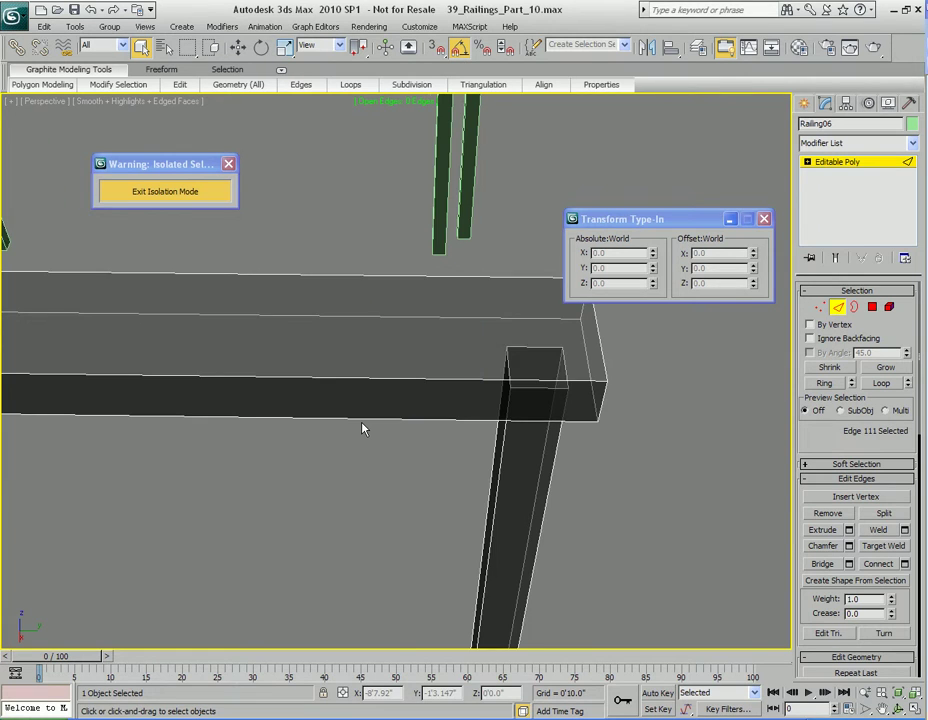
Step: Move the new connecting edge along Y to the handrail's end post, at about Y -0'2.357"
scroll(363, 428, "down", 6)
key("w")
middle_click_drag(362, 428, 503, 371, "alt")
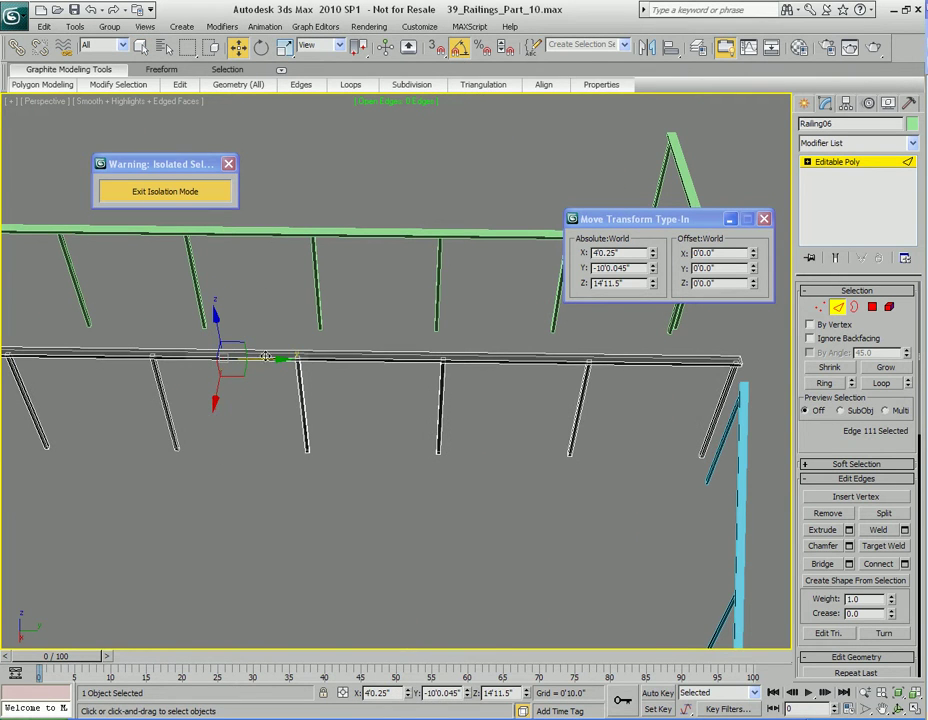
left_click_drag(736, 371, 756, 377)
middle_click_drag(646, 409, 373, 423)
scroll(373, 423, "up", 4)
middle_click_drag(602, 440, 317, 391)
scroll(336, 383, "up", 3)
left_click_drag(305, 377, 346, 373)
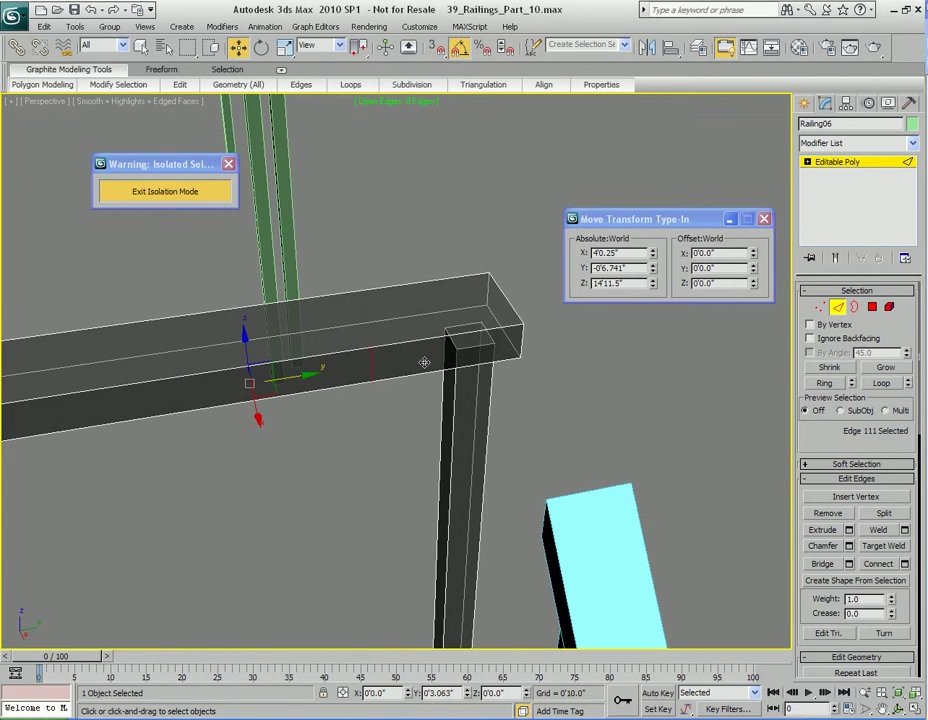
middle_click_drag(478, 350, 482, 439, "alt")
Step: Select the blue stair handrail's long side polygon facing the balcony post and read its absolute Y coordinate
key("q")
key("2")
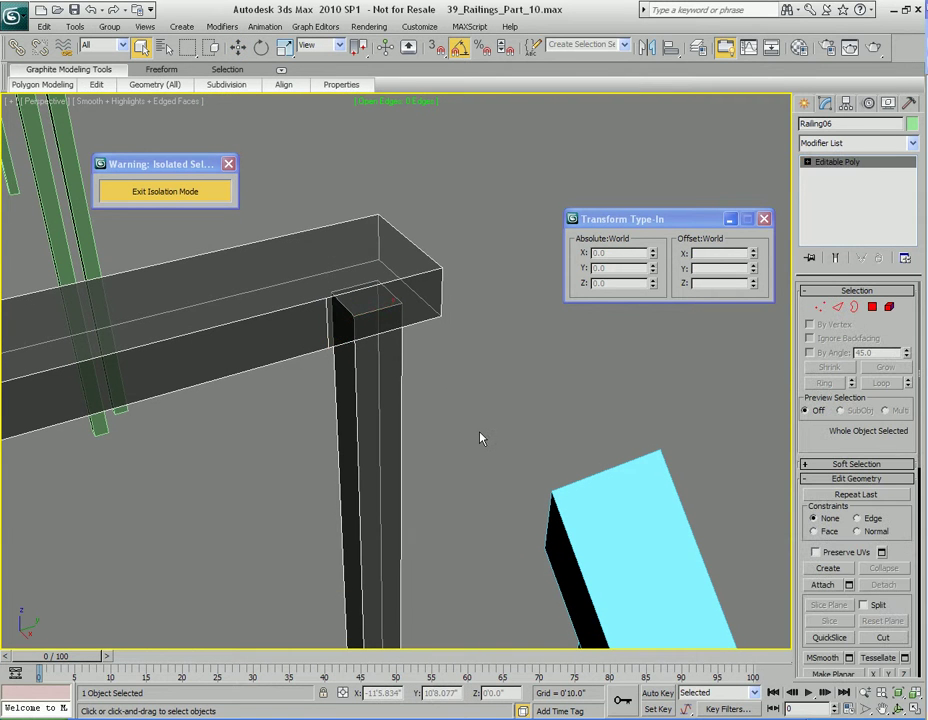
left_click(606, 525)
middle_click_drag(611, 545, 505, 468, "alt")
key("4")
left_click(518, 441)
left_click(515, 418)
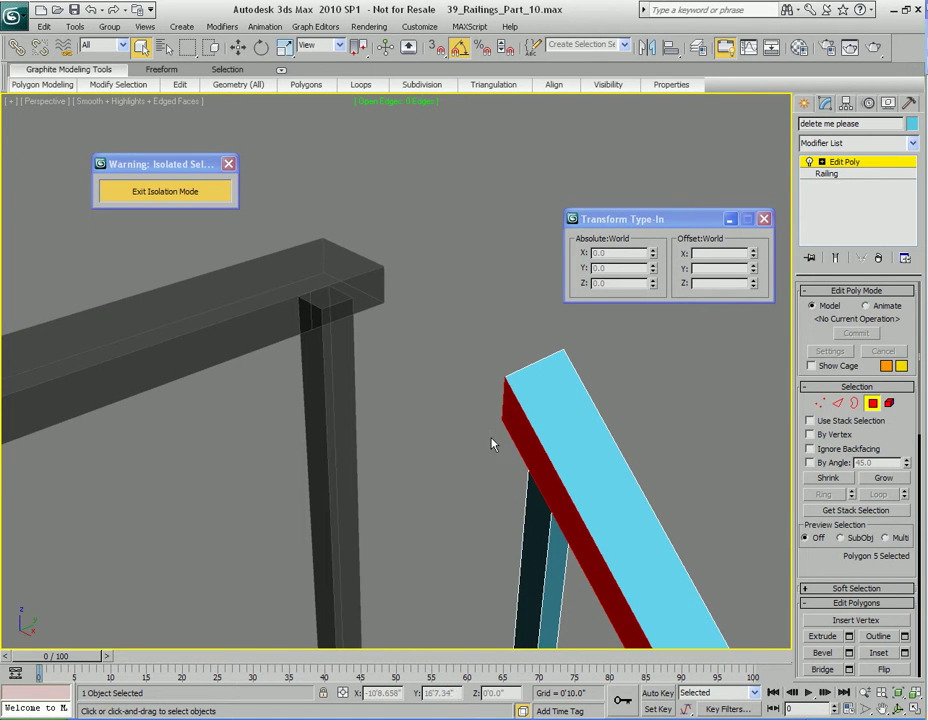
middle_click_drag(451, 406, 456, 441)
key("w")
scroll(587, 403, "down", 5)
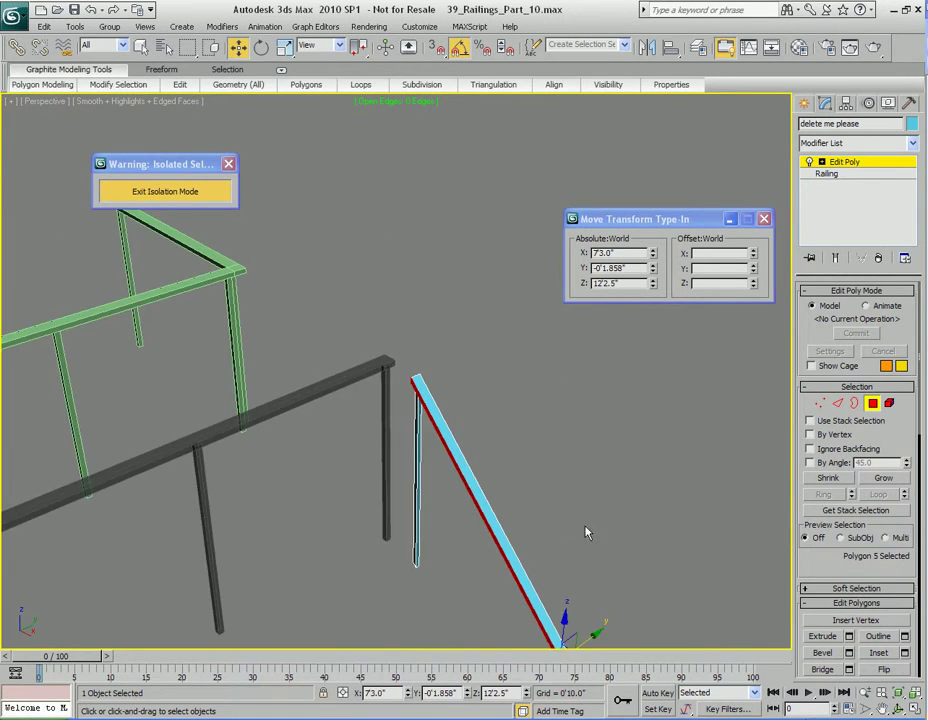
middle_click_drag(576, 476, 516, 325)
middle_click_drag(453, 311, 540, 487)
scroll(456, 327, "up", 1)
scroll(540, 487, "up", 4)
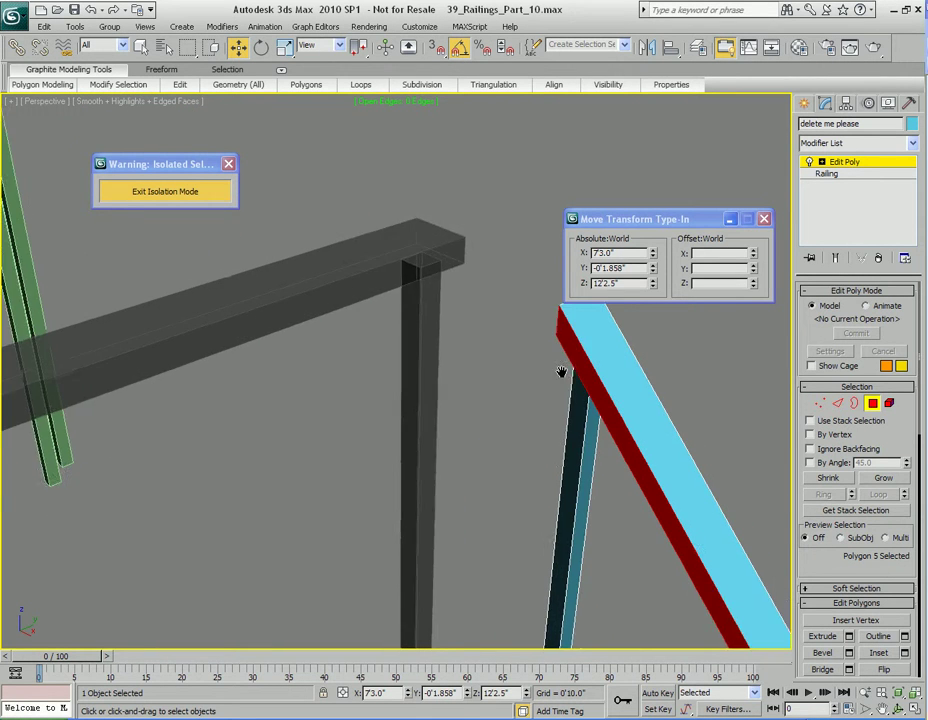
middle_click_drag(316, 459, 414, 412)
key("4")
Step: Select the balcony handrail's new vertical edge beside the end post and set its absolute Y to -0'1.858"
middle_click_drag(356, 394, 399, 399)
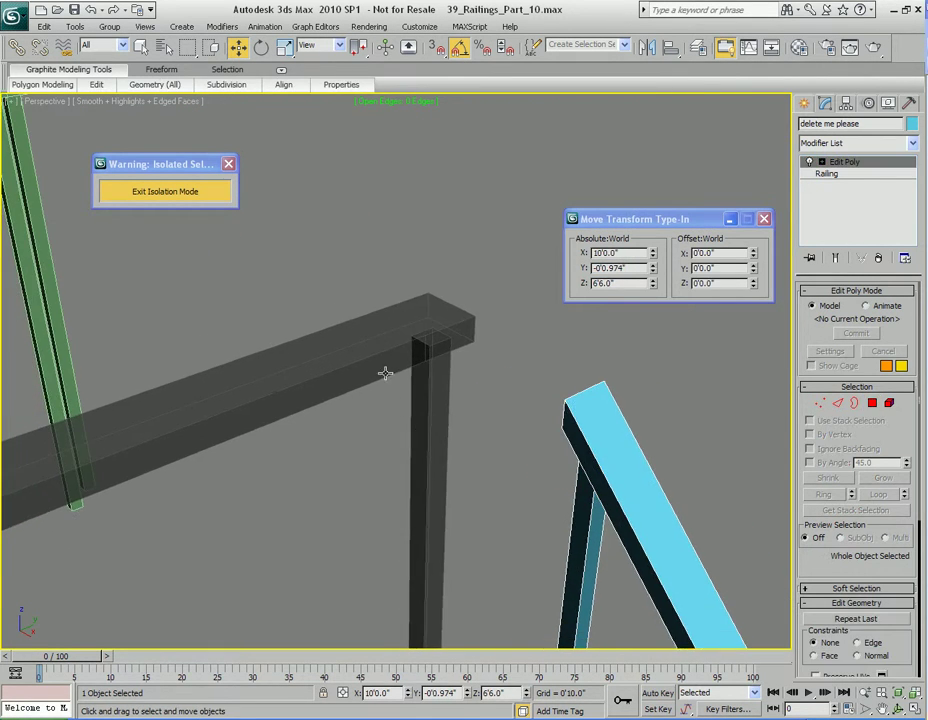
left_click(375, 333)
middle_click_drag(375, 333, 380, 370)
key("2")
left_click(378, 374)
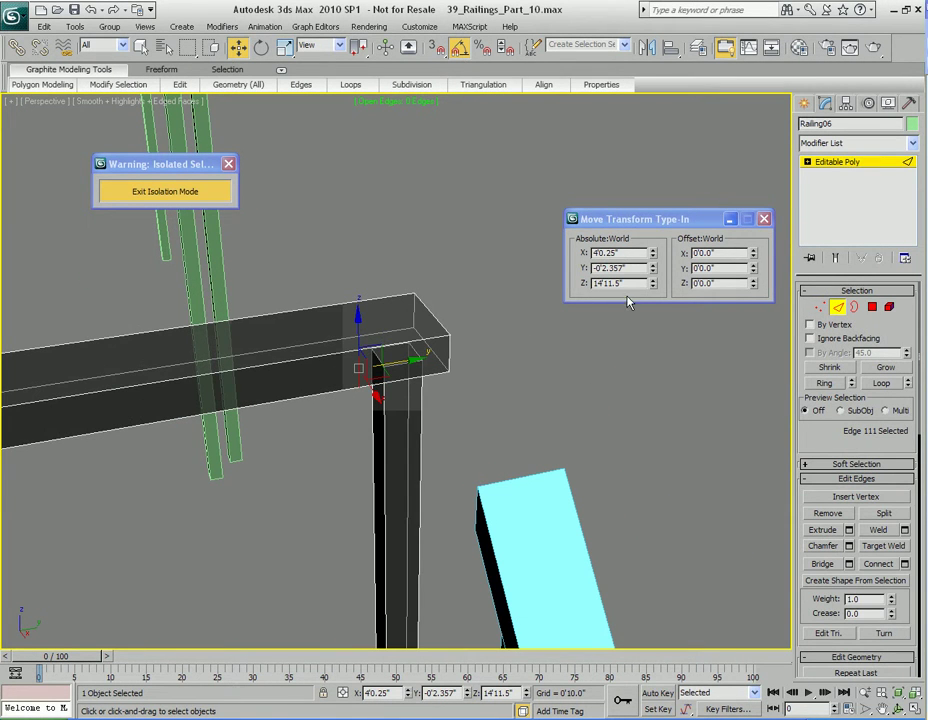
left_click(636, 268)
type("-1.858")
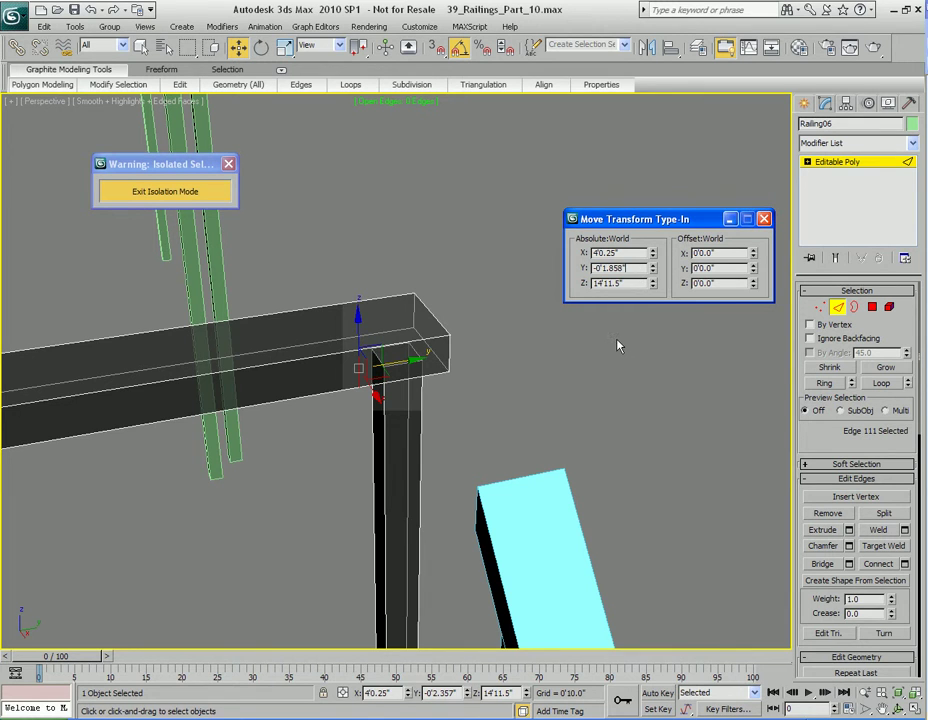
key("Return")
Step: Extrude the small side polygon at the balcony handrail's end toward the stair handrail, stopping just short of it
middle_click_drag(617, 345, 500, 403, "alt")
key("q")
key("2")
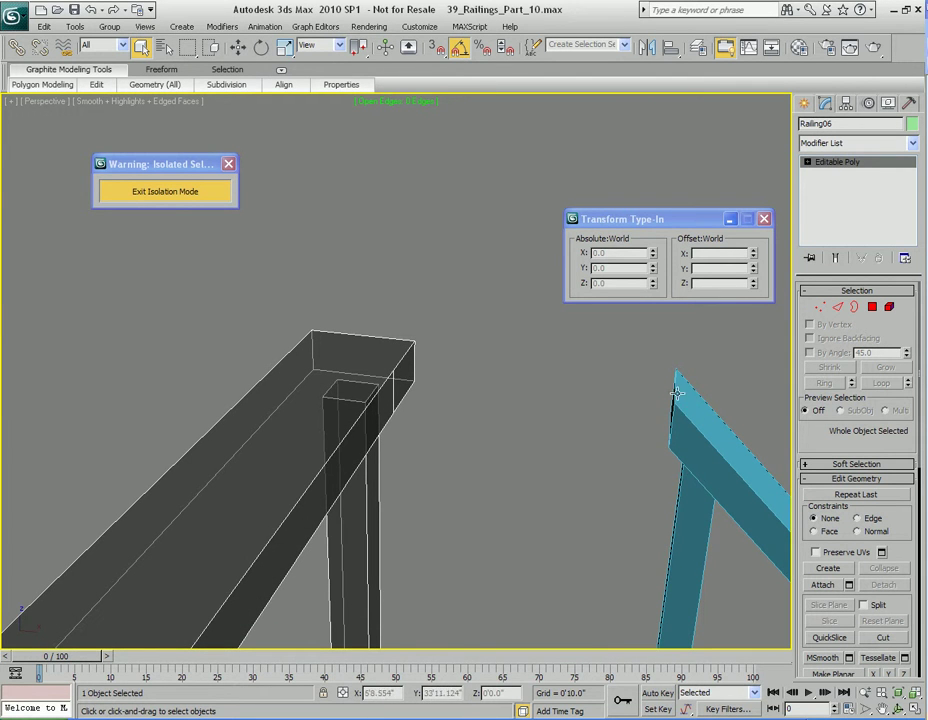
middle_click_drag(507, 384, 444, 371)
key("4")
middle_click_drag(381, 381, 473, 397)
left_click(416, 357)
key("w")
key("shift+e")
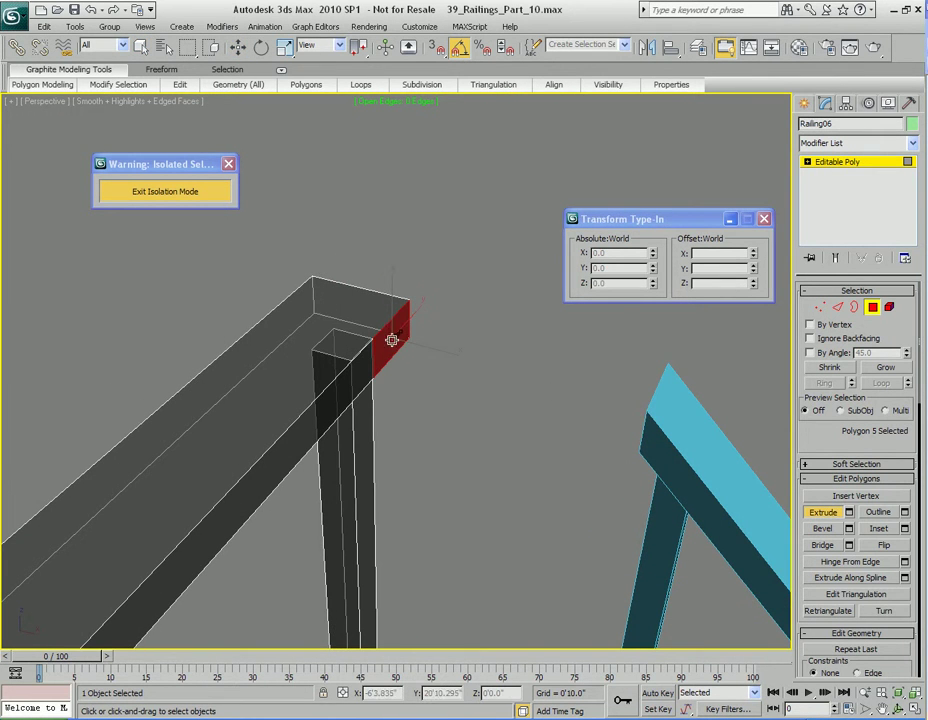
left_click_drag(390, 340, 400, 315)
middle_click_drag(412, 327, 449, 379)
Step: Delete the extruded balcony handrail's end polygon and the facing end polygon of the blue stair handrail
key("q")
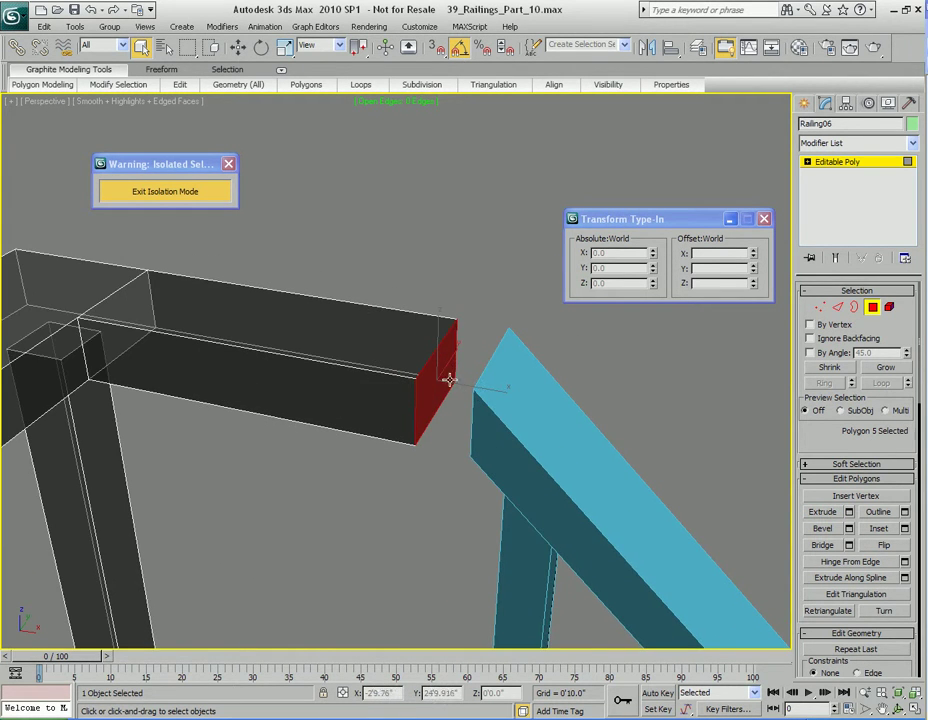
key("Delete")
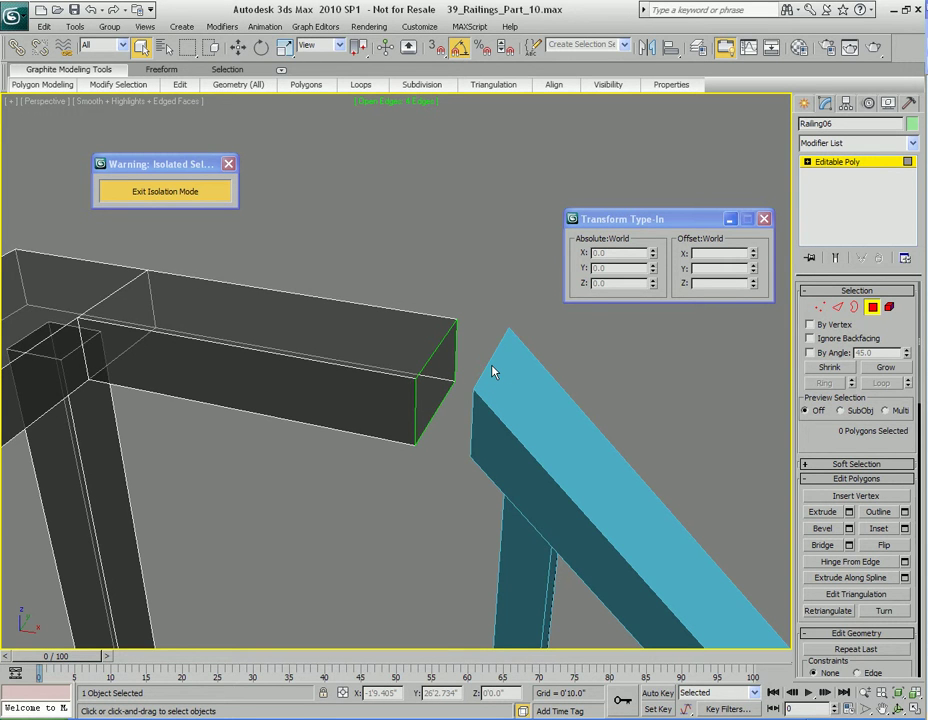
middle_click_drag(492, 373, 443, 387, "alt")
left_click(468, 381)
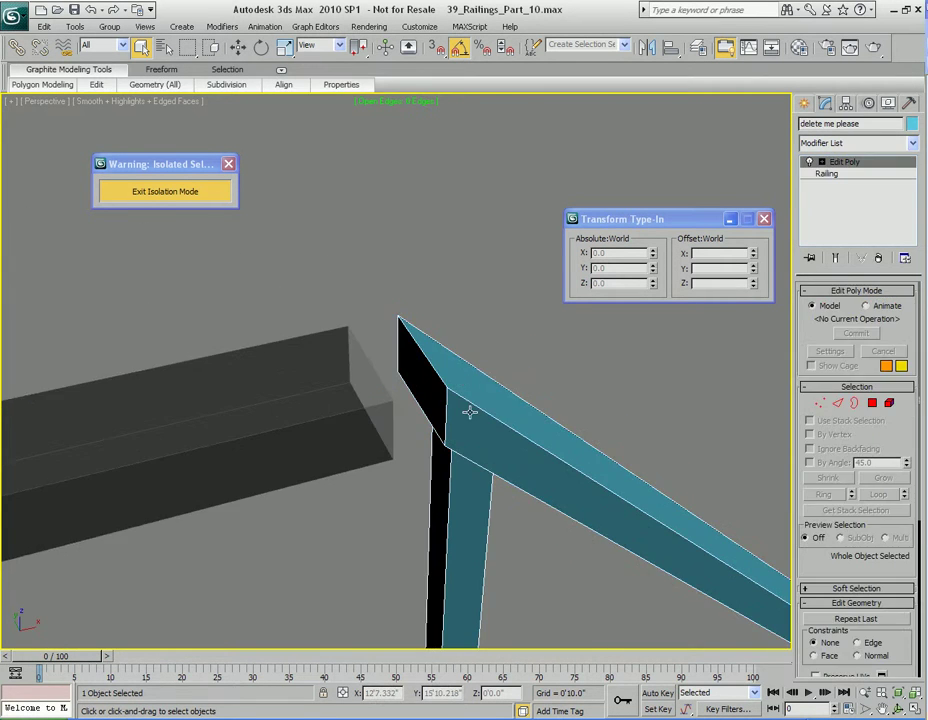
key("4")
left_click(415, 372)
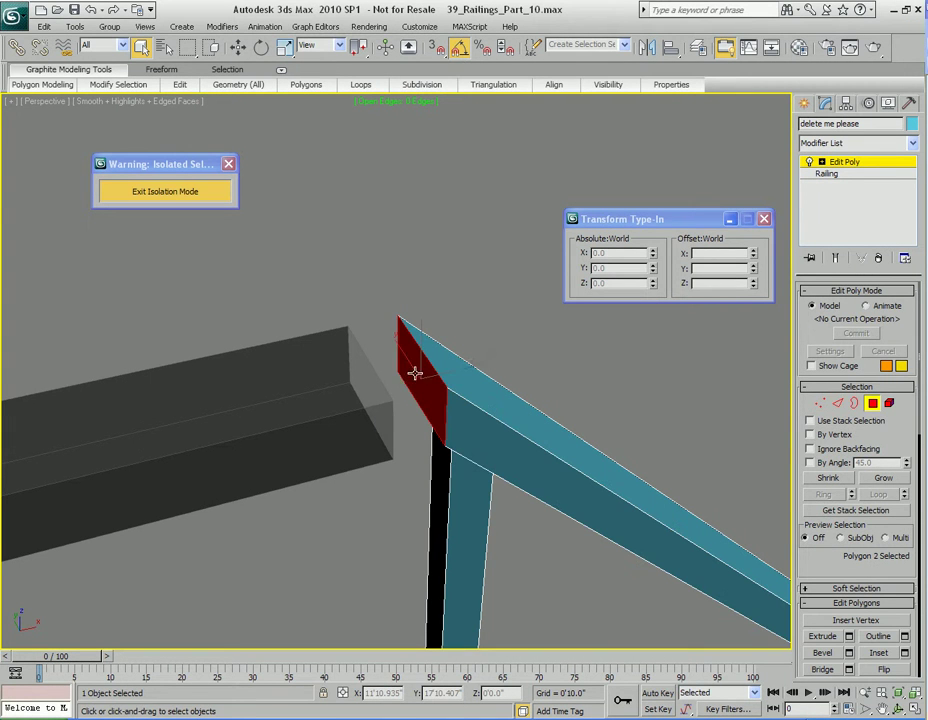
left_click(462, 320)
middle_click_drag(493, 325, 501, 363, "alt")
key("4")
Step: Turn off the balcony railing's see-through display and attach the blue stair railing to it
left_click(525, 378)
key("alt+x")
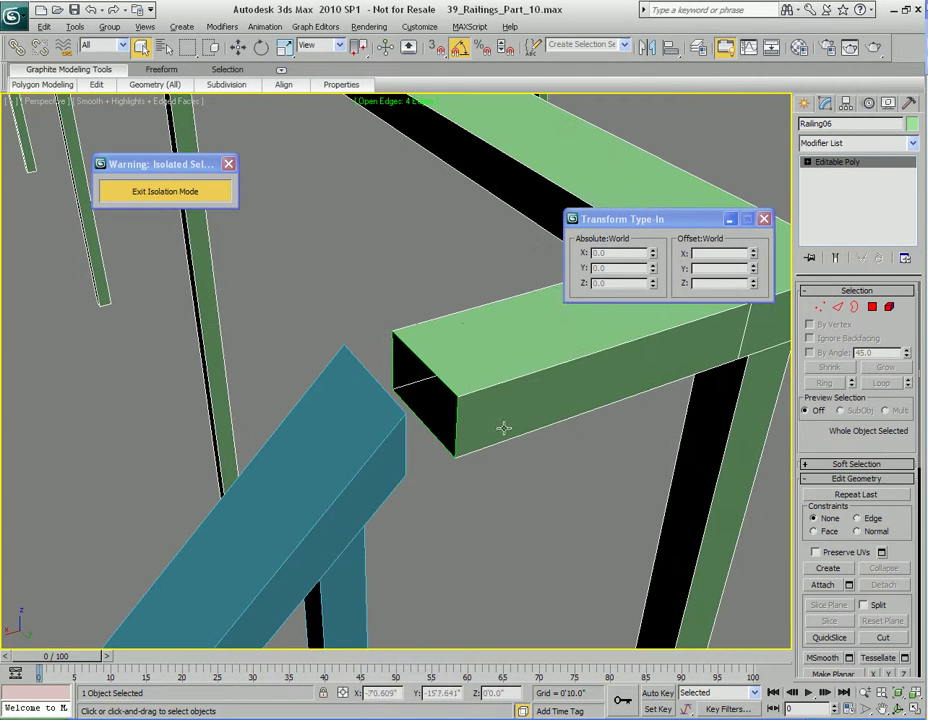
right_click(535, 333)
left_click(510, 206)
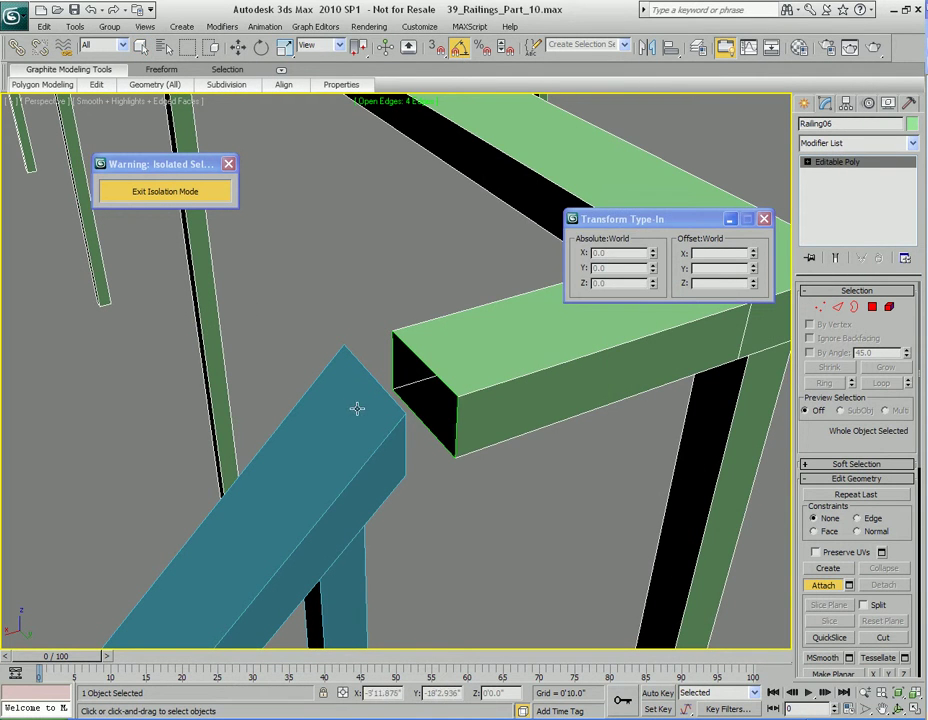
left_click(341, 380)
Step: Target-weld the open end edges of the balcony handrail extension to the matching edges of the stair handrail
middle_click_drag(500, 397, 381, 322, "alt")
key("w")
key("2")
left_click(440, 392)
right_click(369, 302)
left_click(349, 408)
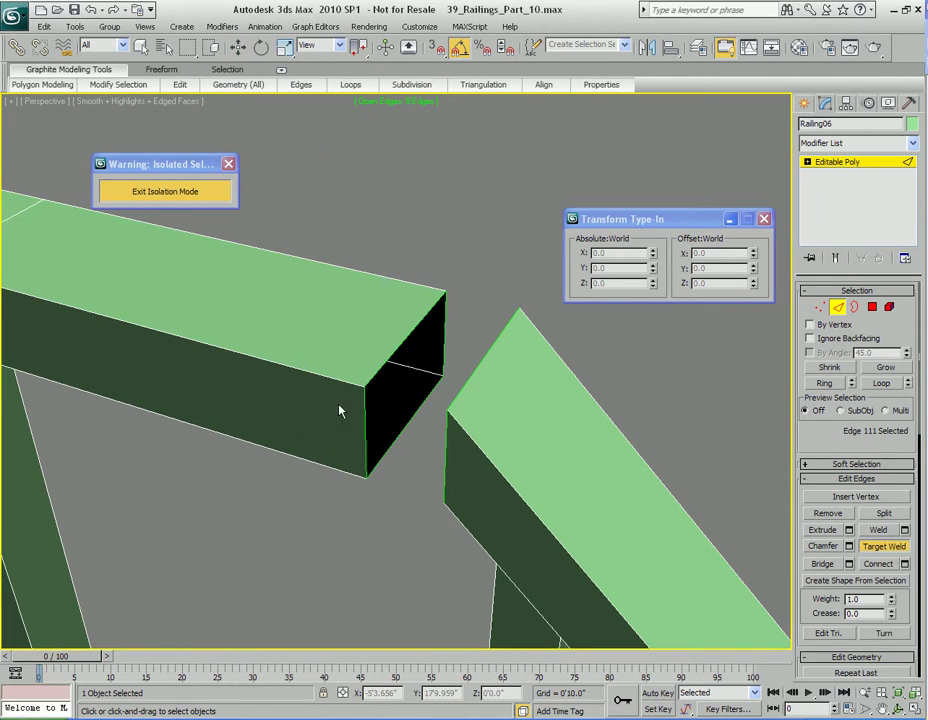
mouse_move(410, 416)
middle_mouse_down("alt")
mouse_move(404, 379)
mouse_move(408, 408)
middle_mouse_up("alt")
left_click(398, 454)
left_click(485, 448)
middle_click_drag(427, 418, 418, 505, "alt")
left_click(475, 380)
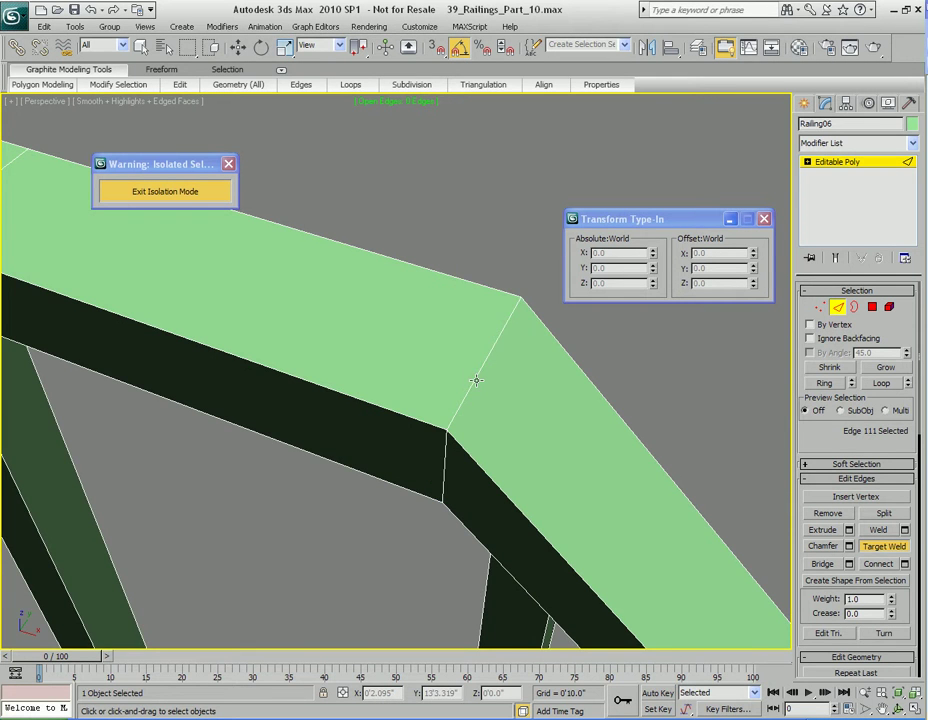
key("w")
middle_click_drag(509, 402, 437, 412, "alt")
scroll(437, 412, "down", 5)
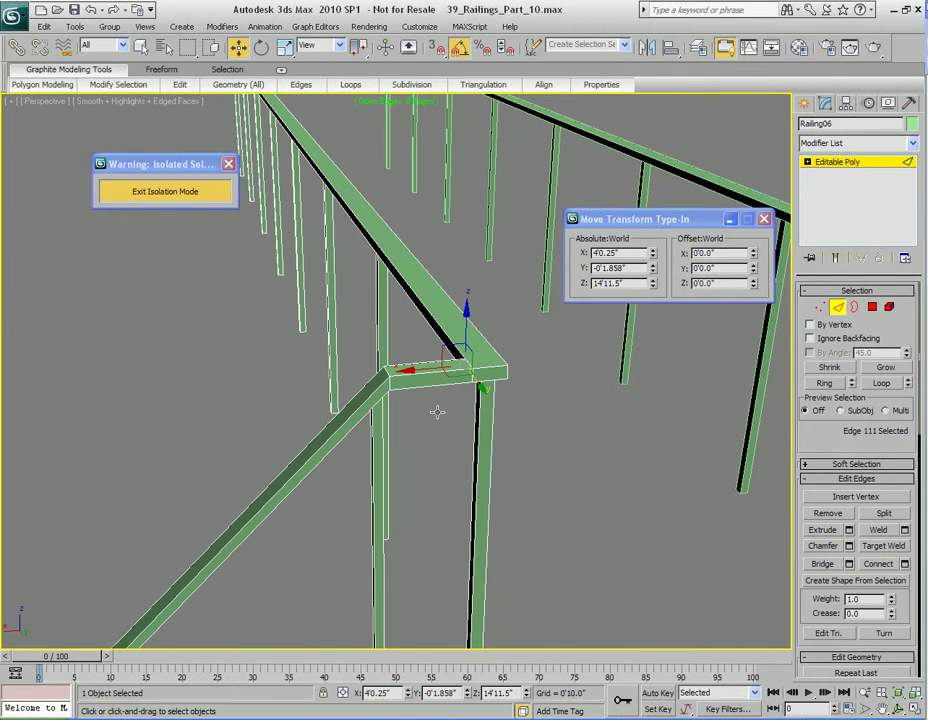
key("2")
Step: Select the outer vertical edge of the other balcony railing's welded corner and open its Chamfer settings
middle_click_drag(488, 369, 341, 435)
scroll(432, 409, "down", 2)
mouse_move(432, 408)
middle_mouse_down("alt")
mouse_move(441, 391)
mouse_move(420, 400)
mouse_move(432, 398)
middle_mouse_up("alt")
middle_click_drag(489, 390, 261, 398, "alt")
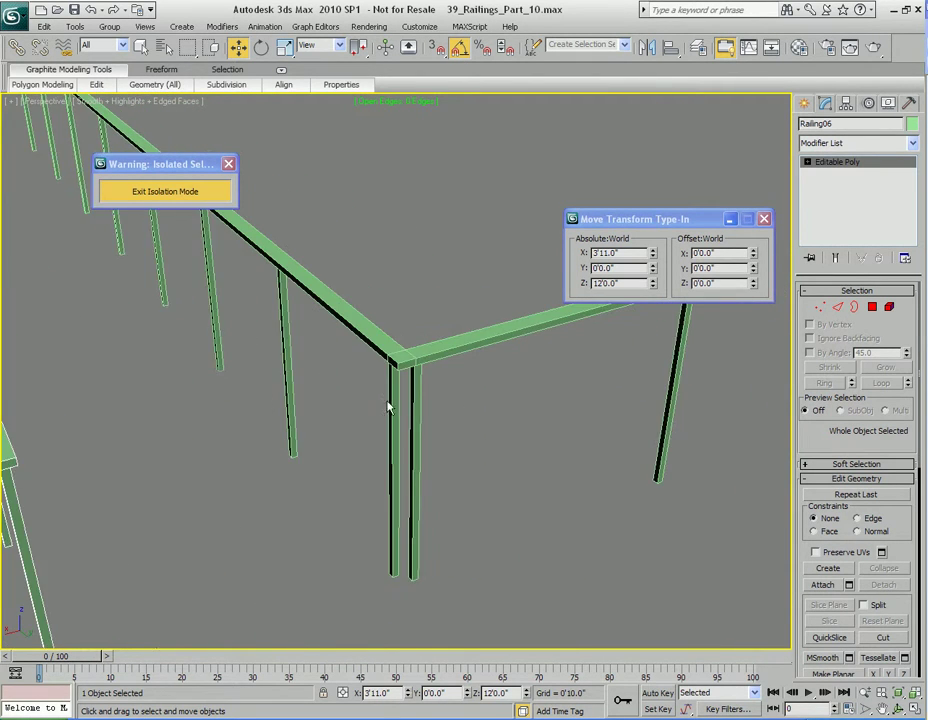
scroll(326, 286, "up", 3)
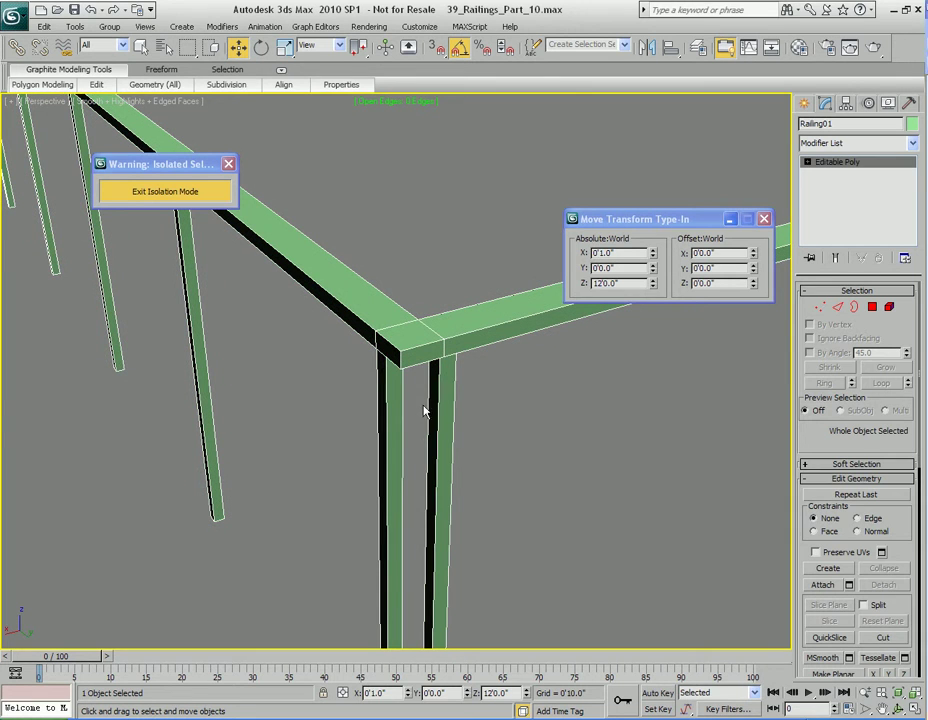
key("2")
left_click(402, 359)
key("z")
scroll(460, 432, "down", 5)
middle_click_drag(440, 346, 424, 385, "alt")
scroll(425, 422, "up", 2)
right_click(412, 253)
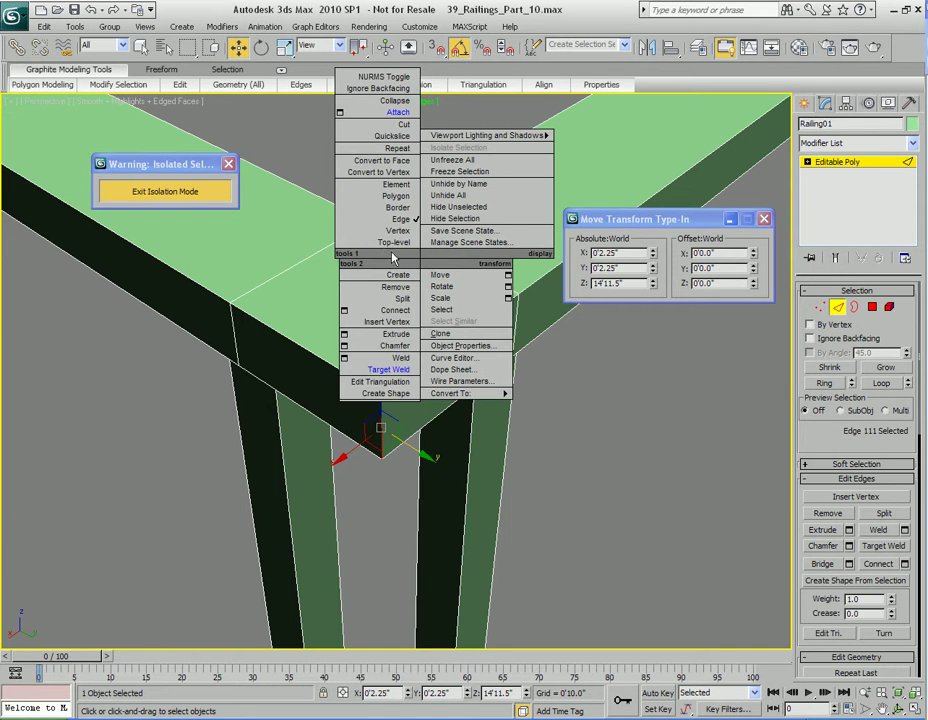
left_click(345, 347)
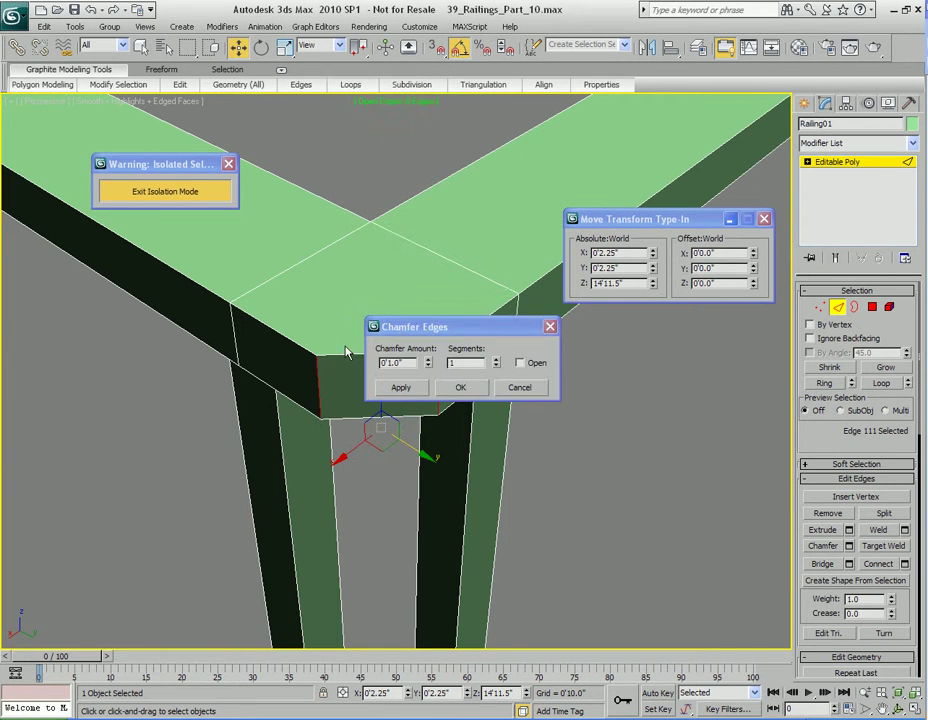
Step: Round the welded balcony corner with a 0'1.6" chamfer and an increased segment count, and leave sub-object editing
left_click_drag(447, 333, 619, 360)
scroll(318, 402, "down", 3)
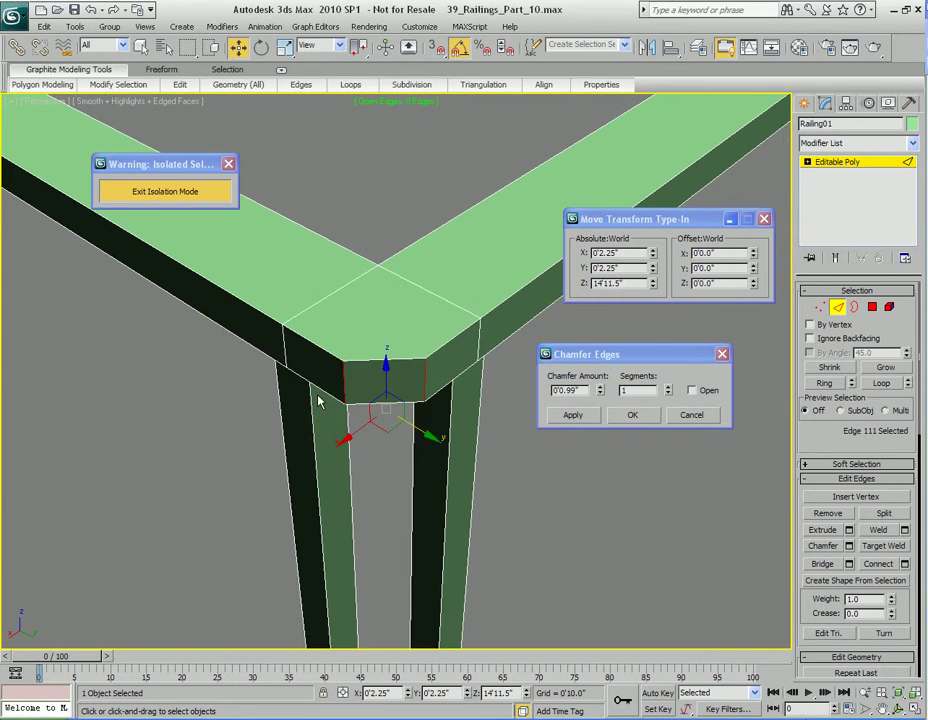
middle_click_drag(318, 402, 293, 380)
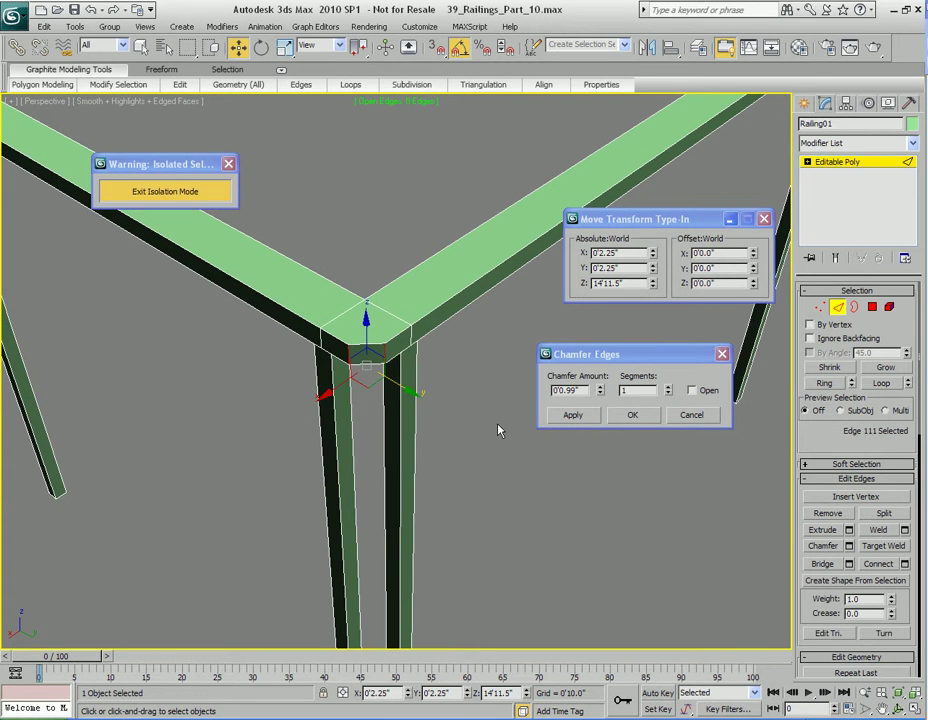
left_click(669, 387)
double_click(669, 387)
left_click_drag(603, 392, 601, 348)
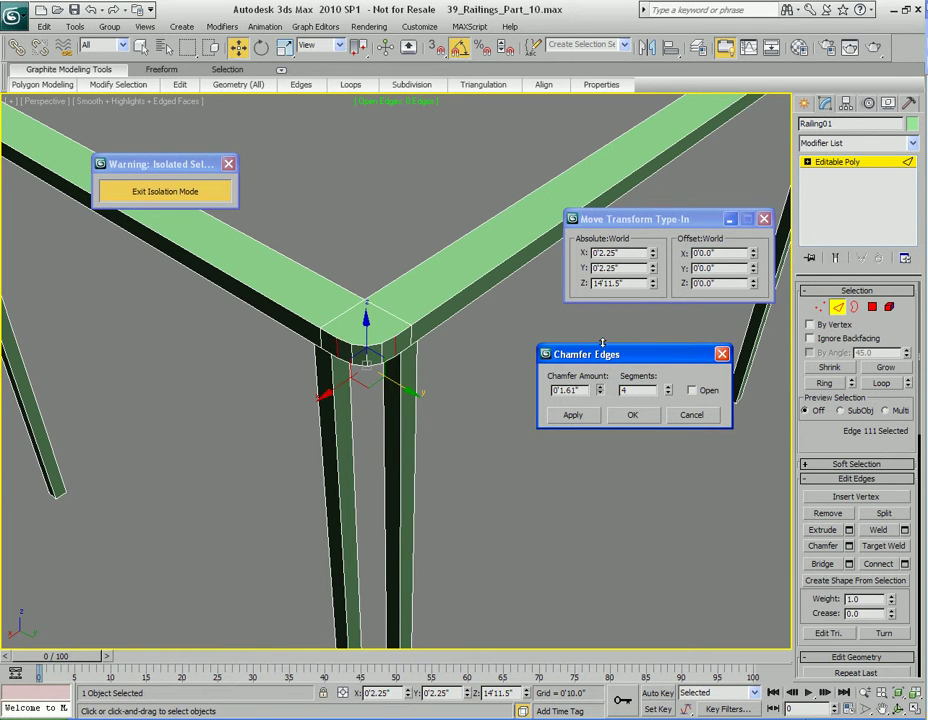
left_click(669, 387)
left_click(669, 387)
middle_click_drag(354, 440, 420, 450, "alt")
left_click(617, 421)
middle_click_drag(551, 429, 515, 388, "alt")
key("4")
key("4")
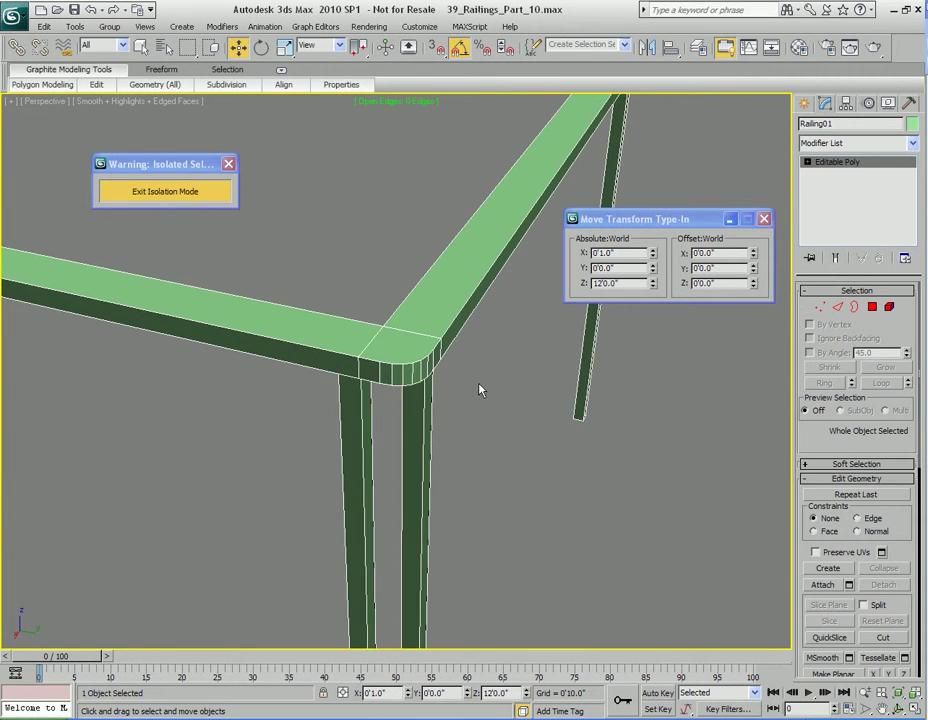
Step: Select the balcony railing that joins the stair handrail and pick the outer vertical edge of its handrail corner
scroll(481, 381, "down", 4)
mouse_move(437, 361)
middle_mouse_down("alt")
mouse_move(487, 391)
mouse_move(551, 480)
mouse_move(445, 370)
middle_mouse_up("alt")
middle_click_drag(484, 472, 430, 435, "alt")
middle_click_drag(430, 435, 390, 435)
middle_click_drag(390, 435, 485, 395)
scroll(484, 395, "up", 5)
left_click(463, 331)
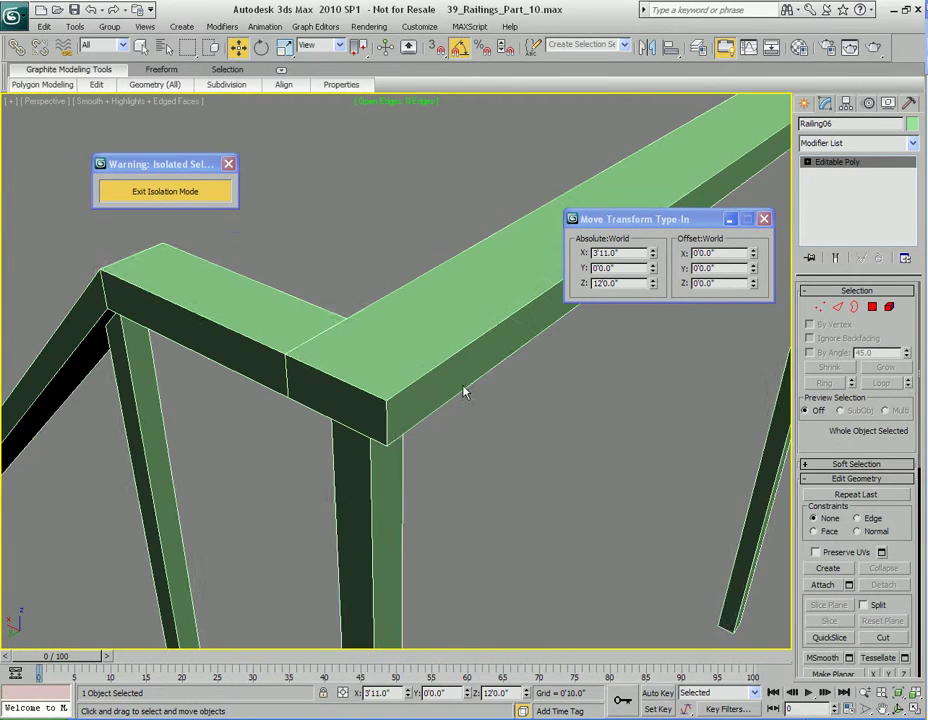
middle_click_drag(429, 470, 448, 449)
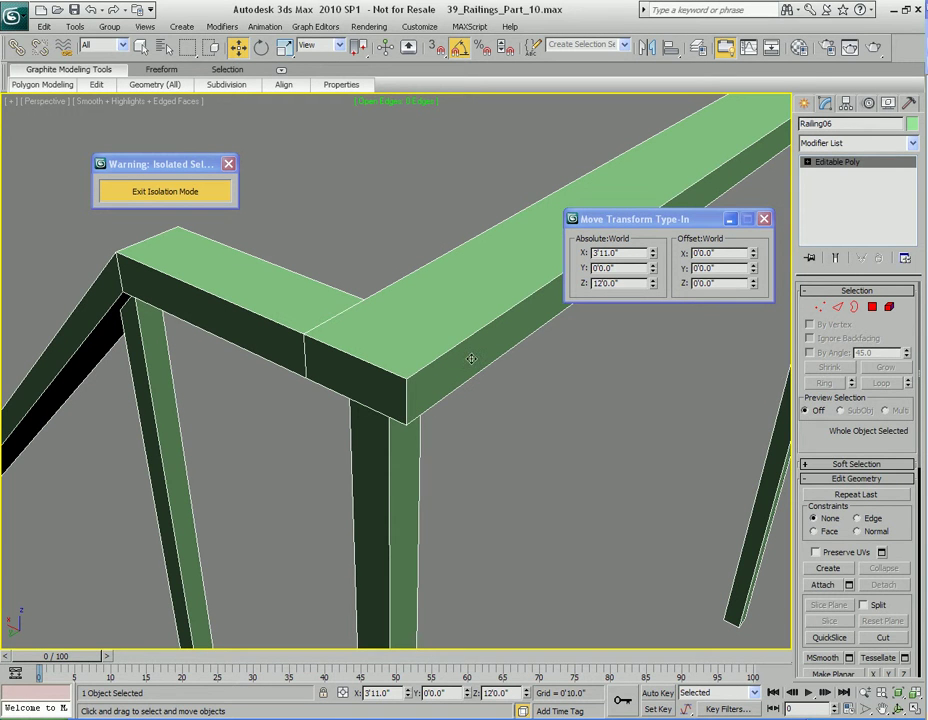
key("2")
key("q")
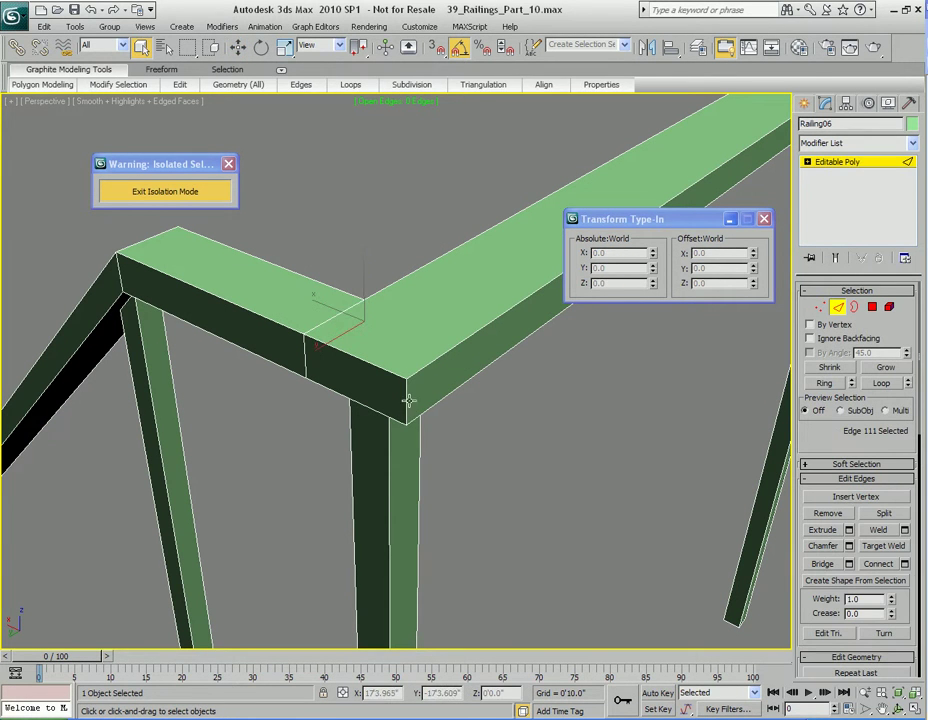
left_click(406, 398)
key("w")
mouse_move(457, 439)
middle_mouse_down()
mouse_move(463, 433)
mouse_move(464, 445)
middle_mouse_up()
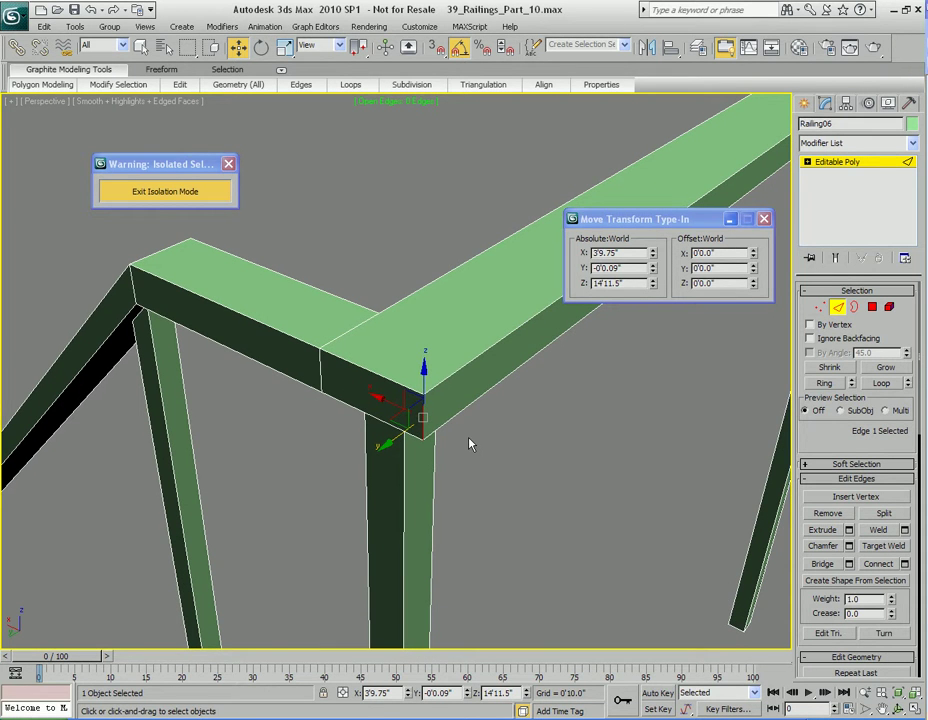
Step: Round the selected handrail corner beside the stairs with a chamfer that uses an increased segment count
right_click(482, 300)
left_click(405, 387)
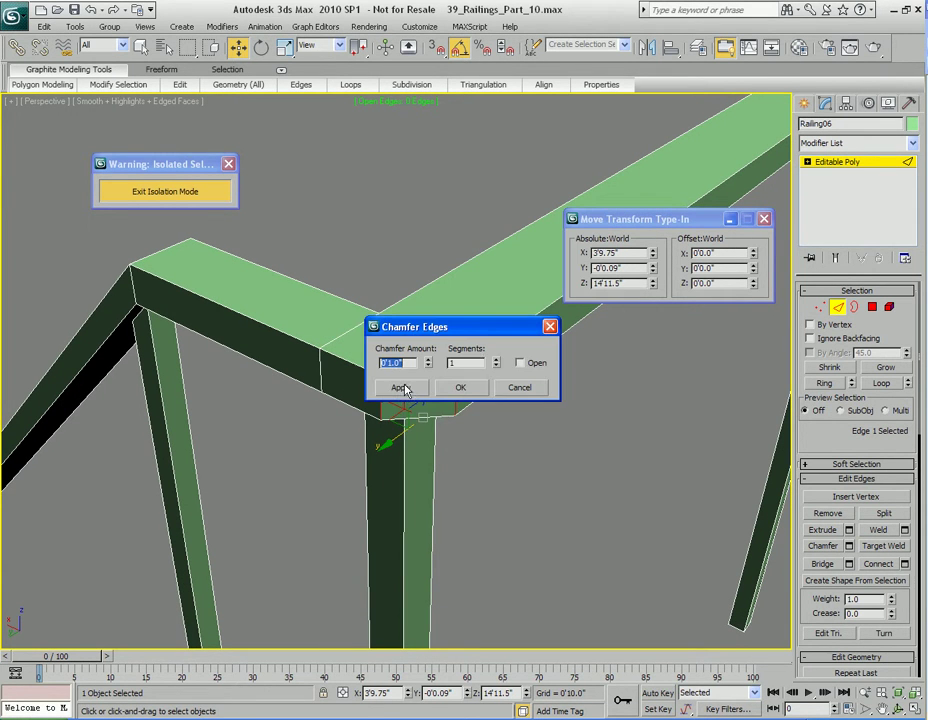
left_click(496, 360)
left_click(496, 360)
left_click(496, 360)
left_click(496, 360)
left_click(496, 360)
left_click_drag(465, 329, 425, 191)
middle_click_drag(526, 356, 515, 378, "alt")
scroll(497, 439, "down", 2)
left_click_drag(376, 201, 374, 160)
left_click(418, 224)
middle_click_drag(420, 223, 467, 396, "alt")
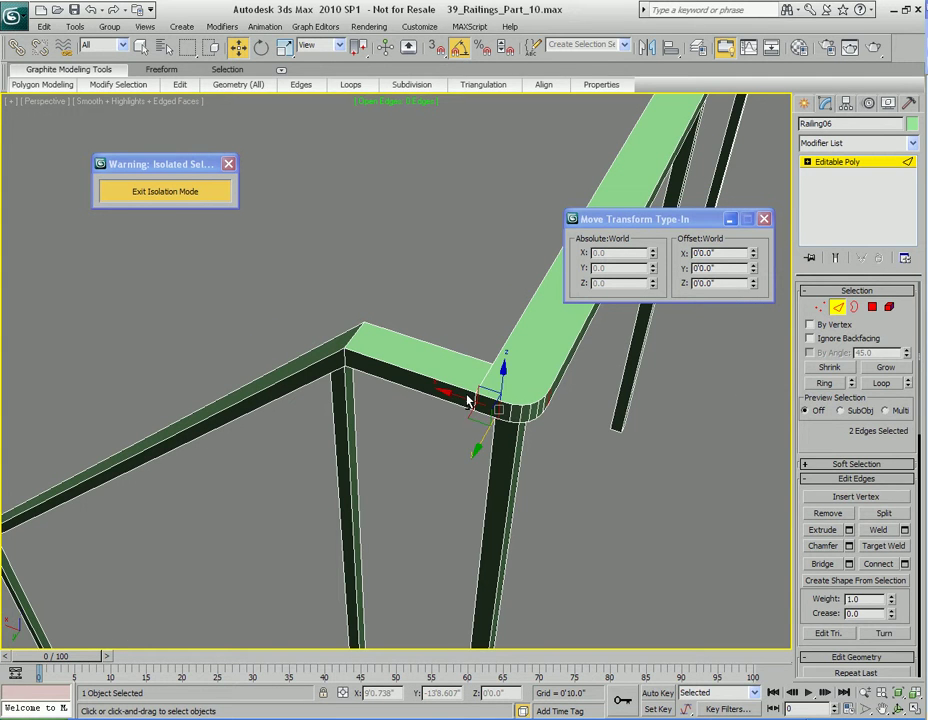
Step: Leave edge editing, clear the selection, and exit isolation mode to restore the full scene
key("q")
key("2")
left_click_drag(457, 265, 465, 275)
left_click(463, 278)
middle_click_drag(463, 278, 431, 400, "alt")
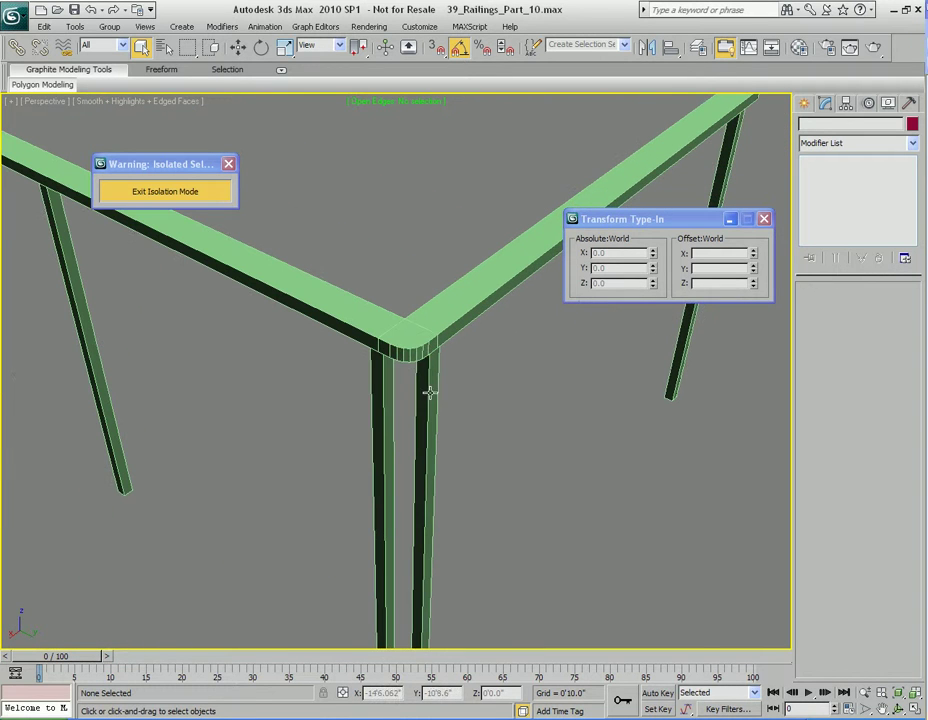
middle_click_drag(406, 360, 246, 275, "alt")
scroll(458, 408, "down", 5)
left_click(168, 191)
Step: Examine the balcony railing corners within the full scene and close the transform type-in window
left_click(398, 348)
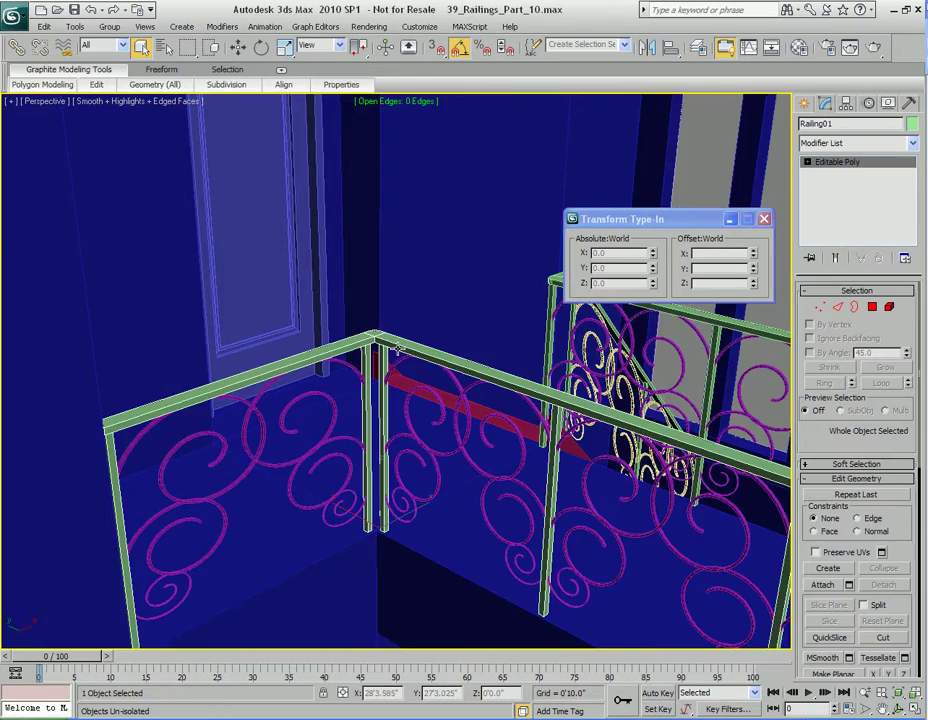
key("z")
middle_click_drag(394, 338, 405, 345, "alt")
middle_click_drag(340, 307, 453, 420)
scroll(454, 464, "up", 3)
middle_click_drag(497, 476, 464, 409)
left_click(578, 320)
left_click(764, 219)
Step: Examine the lower staircase railing together with the balcony railings above it, and leave nothing selected
middle_click_drag(446, 341, 408, 321)
middle_click_drag(398, 411, 532, 394, "alt")
left_click(449, 388)
key("z")
scroll(455, 374, "up", 3)
scroll(533, 398, "down", 5)
middle_click_drag(477, 462, 475, 414)
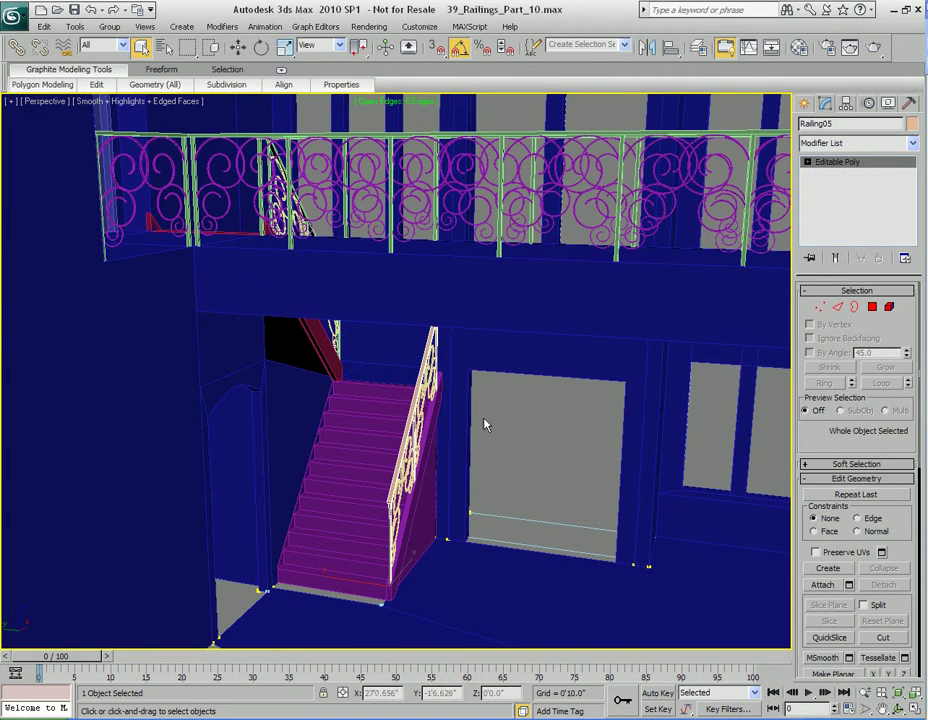
left_click(504, 458)
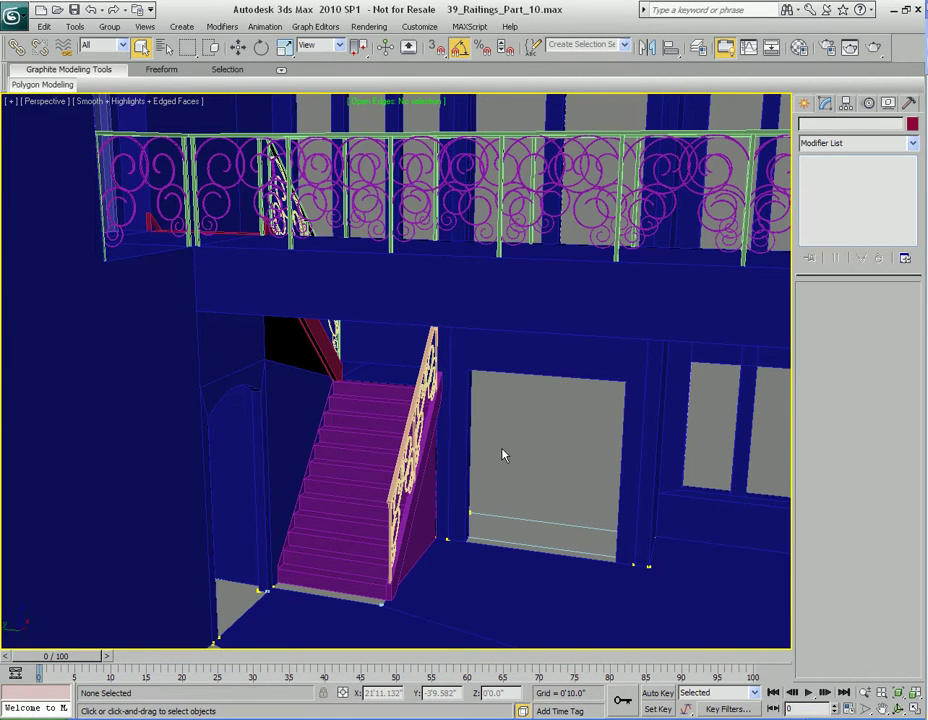